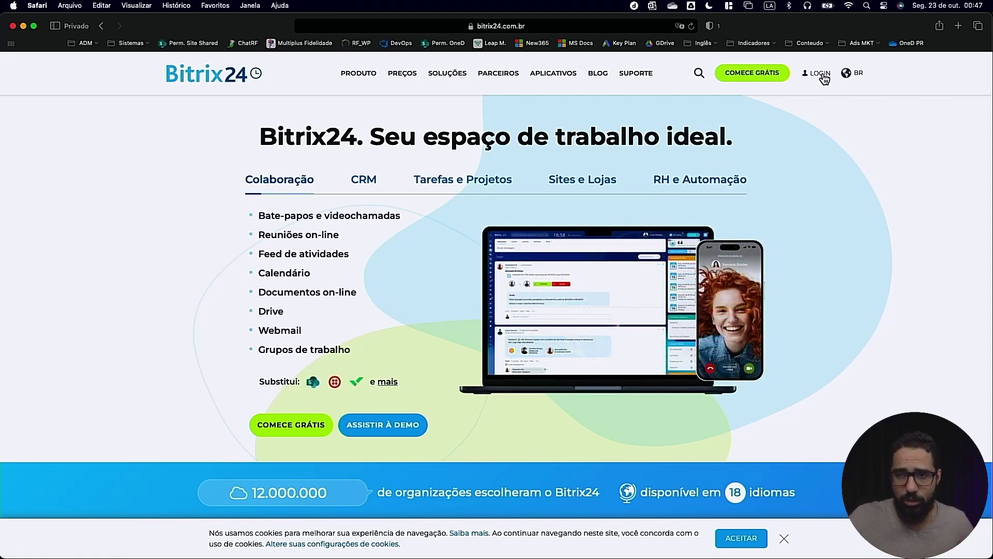
Register a free Bitrix24 account with an e-mail address, keeping both checkboxes ticked, and submit
left_click(749, 79)
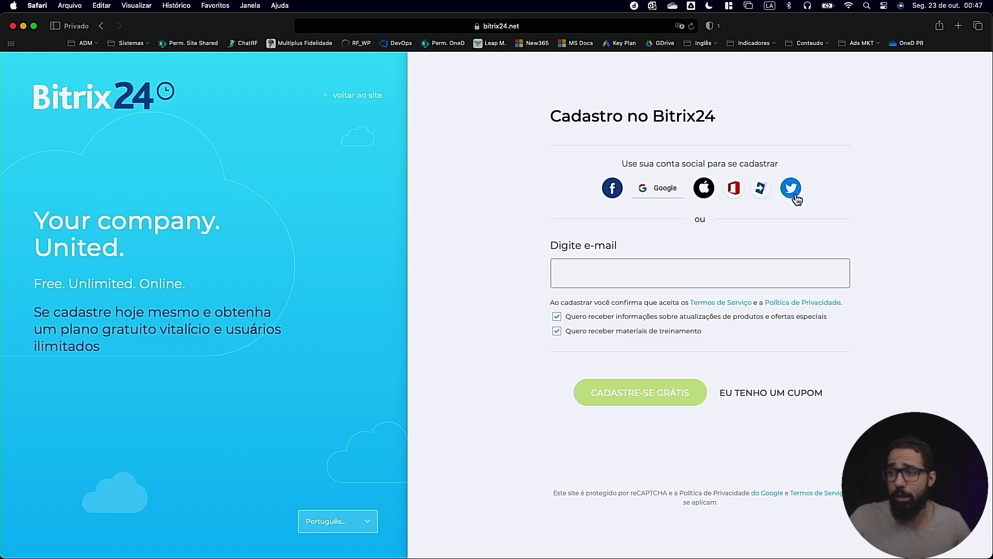
left_click(615, 267)
left_click(491, 327)
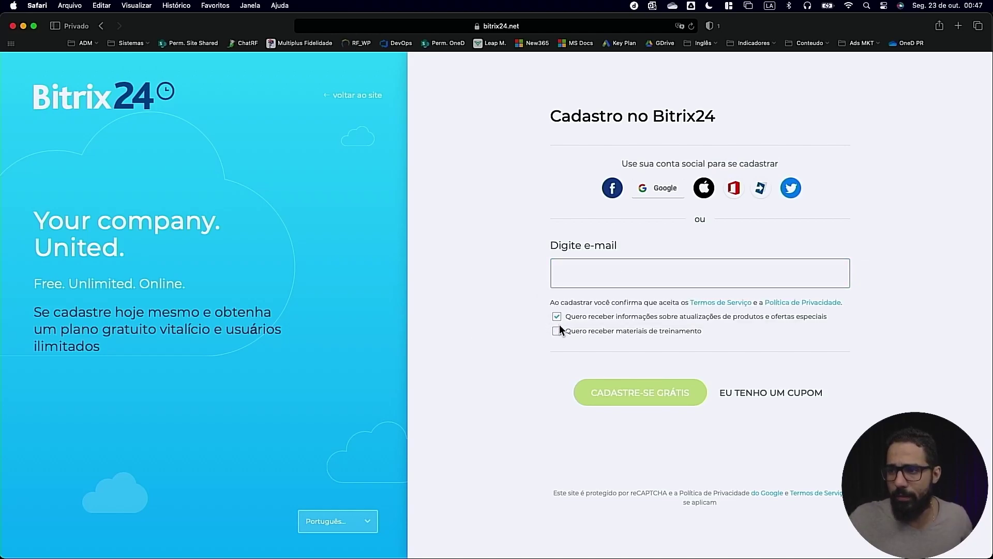
left_click(605, 263)
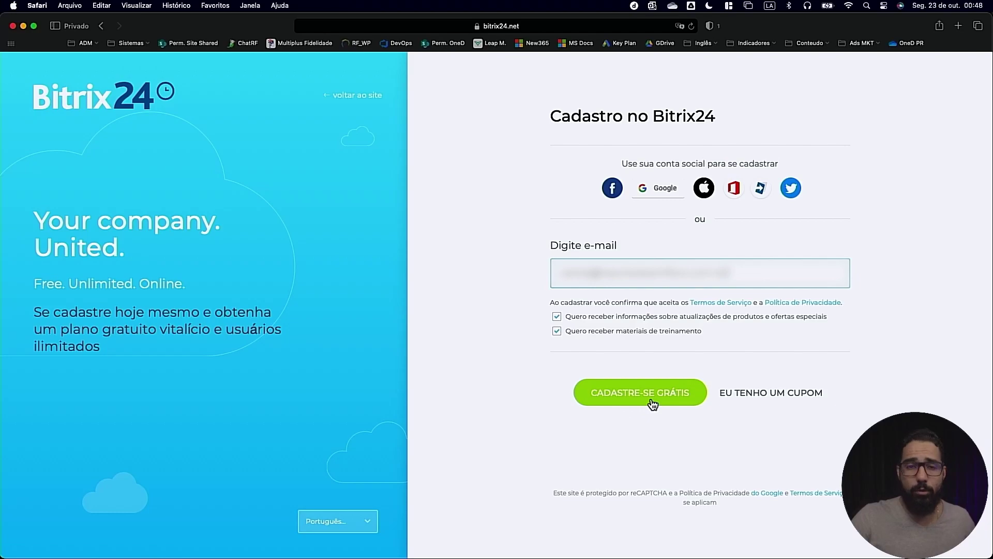
left_click(652, 402)
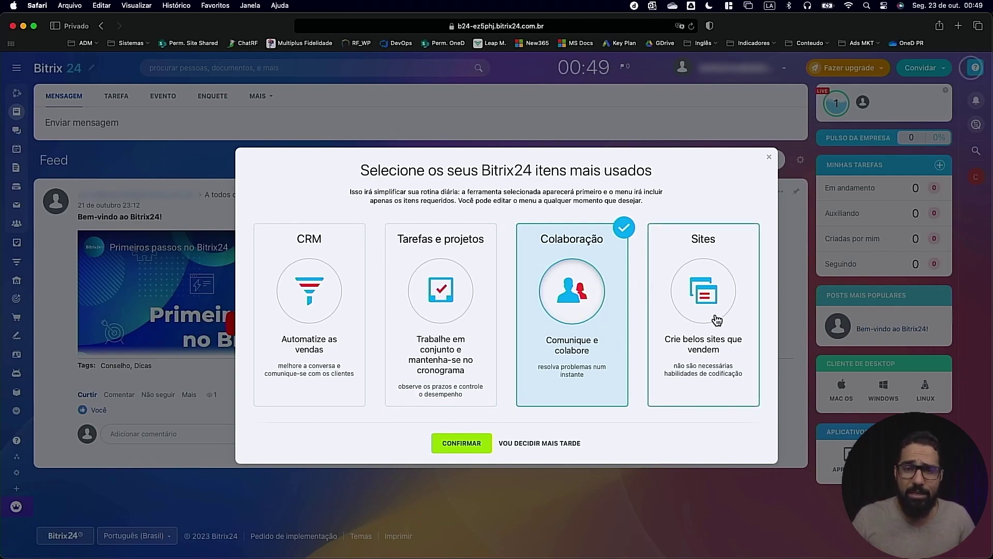
Dismiss the most-used tools dialog with Vou decidir mais tarde to reach the Feed
left_click(541, 444)
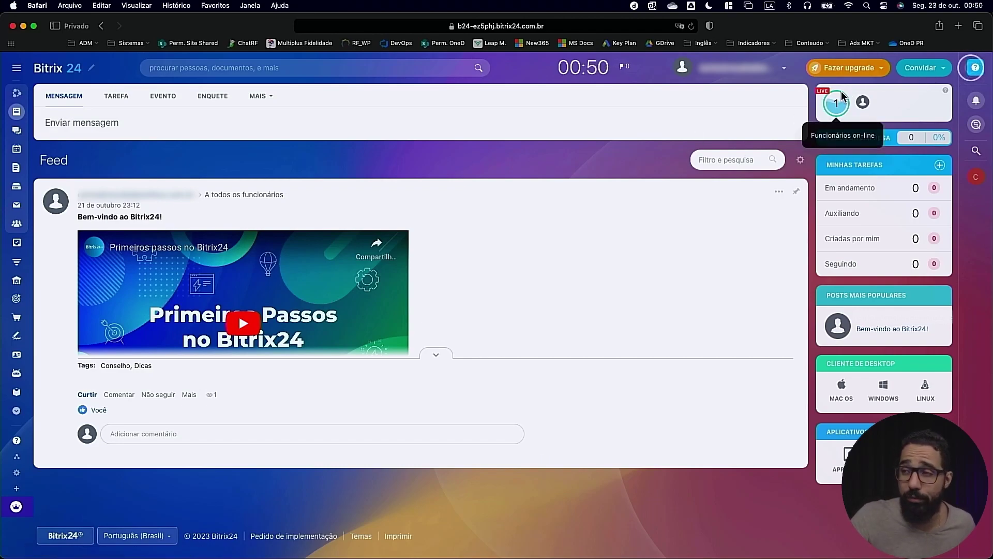
Open the Fazer upgrade options and go to the Basic-to-Enterprise plan purchase page
left_click(877, 72)
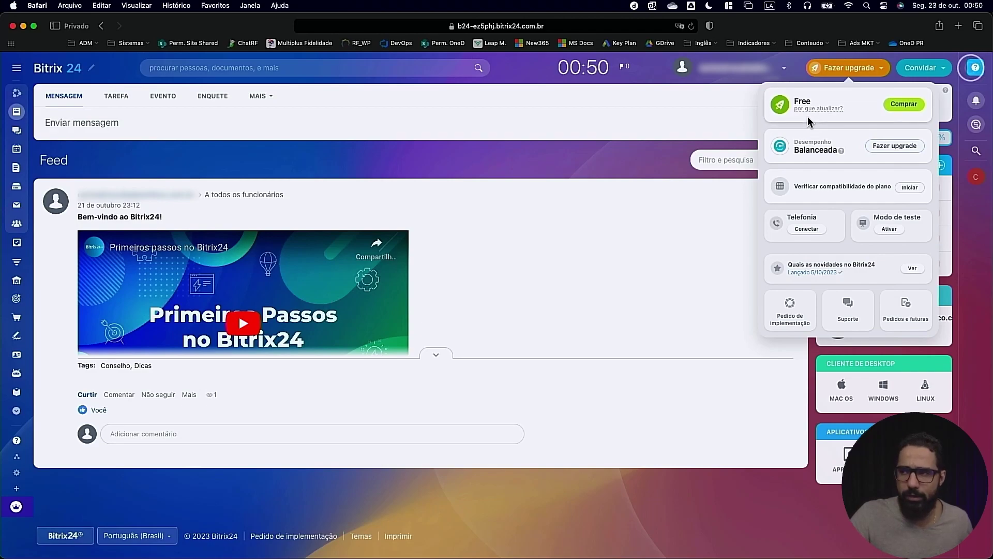
left_click(902, 105)
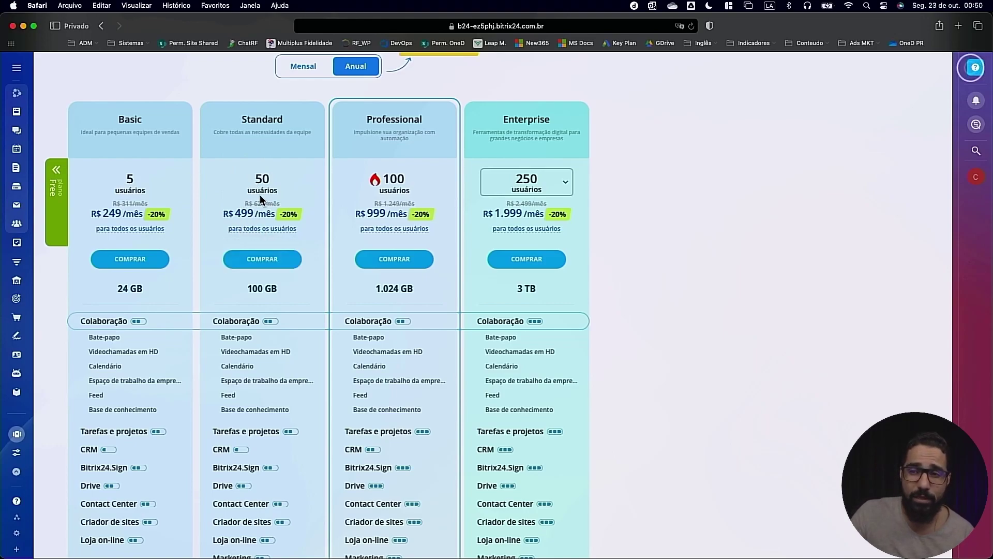
mouse_move(107, 226)
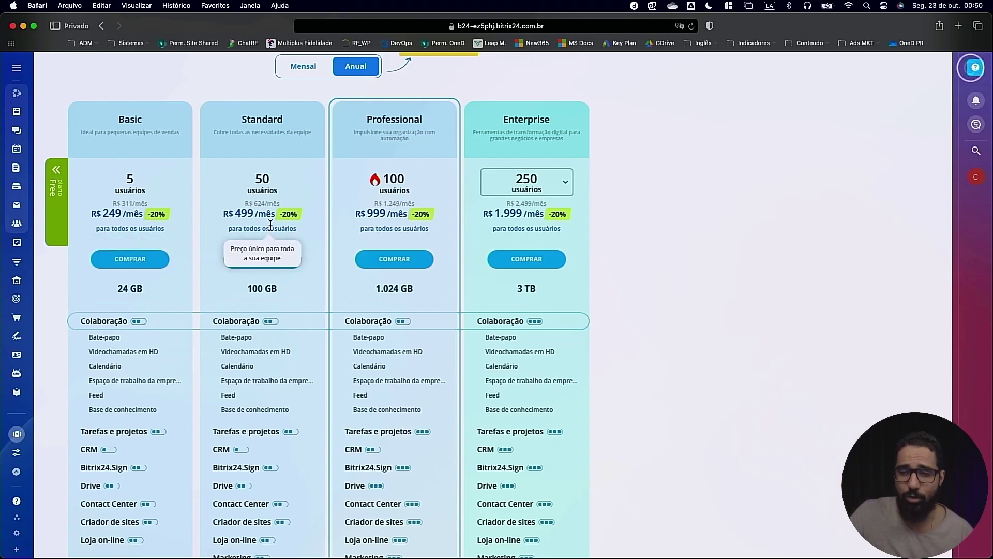
Scroll through the plan feature comparison, then go to Minha página no Bitrix24.Network
scroll(270, 228, "down", 5)
scroll(222, 352, "up", 3)
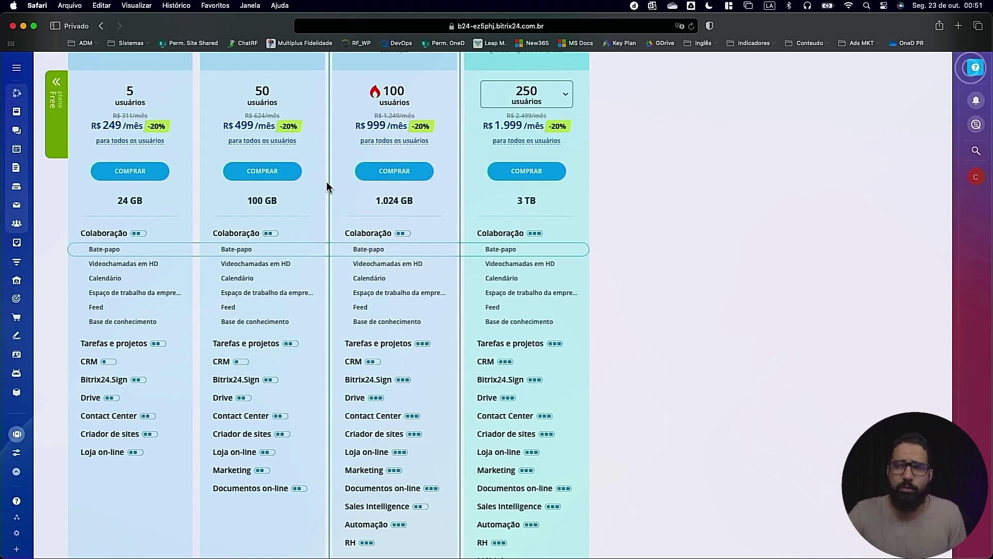
scroll(400, 136, "down", 5)
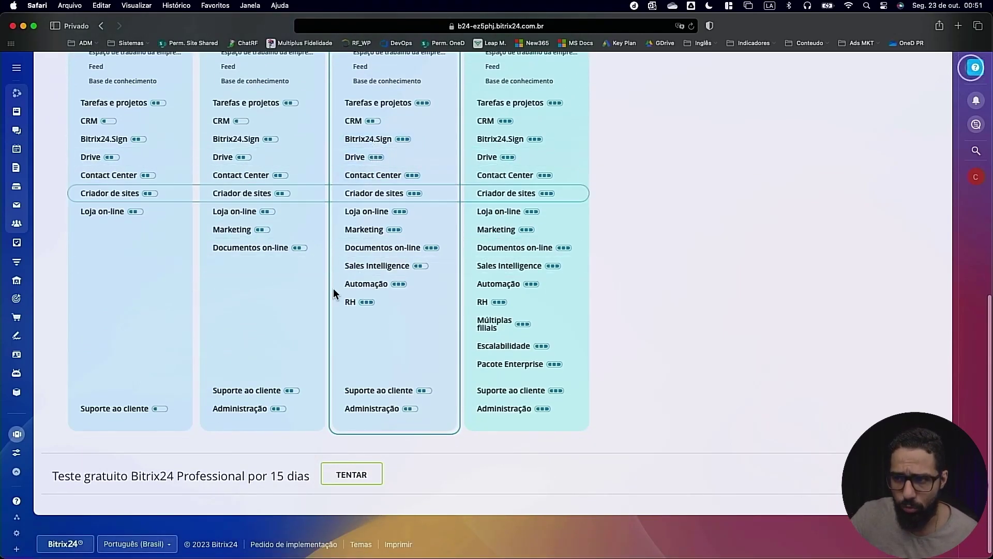
scroll(361, 277, "up", 4)
scroll(357, 280, "up", 3)
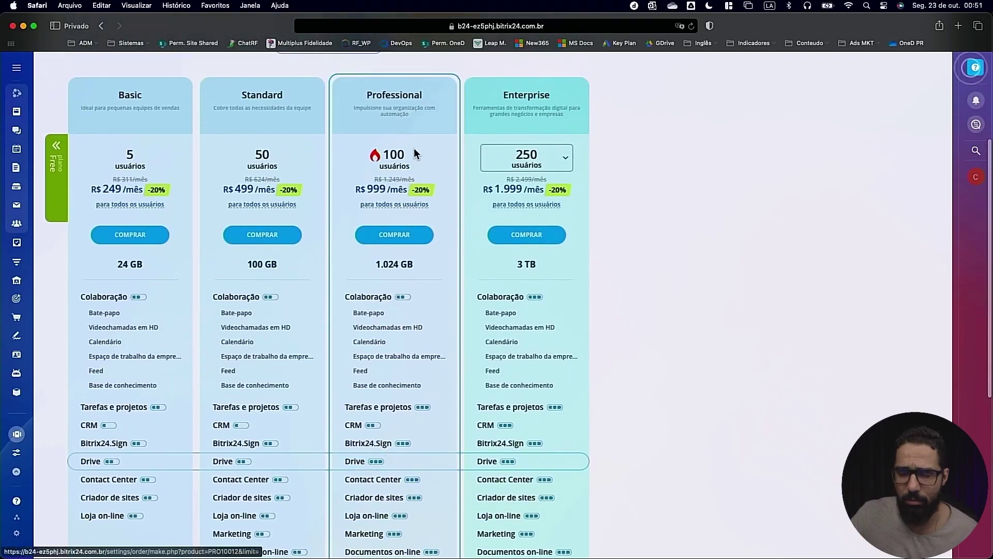
scroll(380, 254, "down", 2)
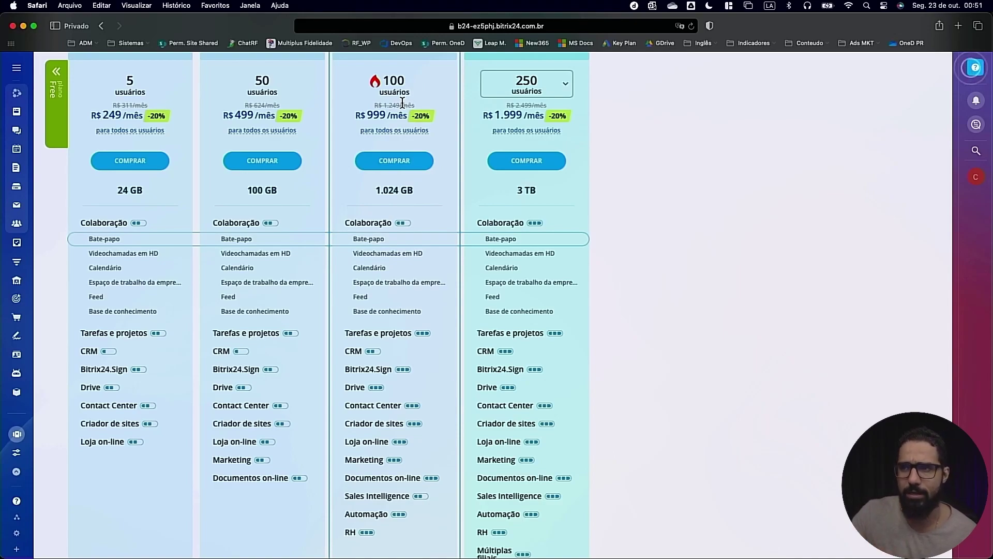
scroll(439, 159, "down", 4)
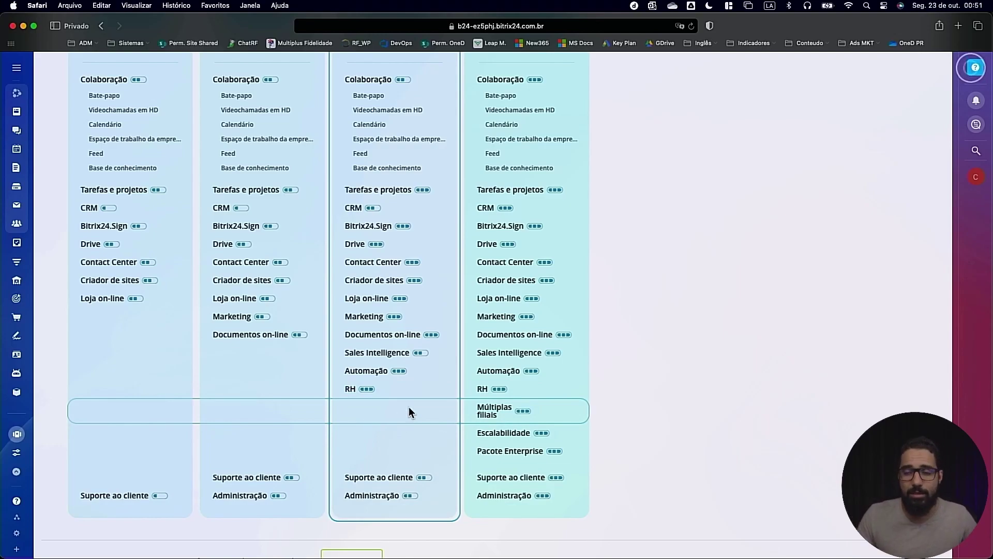
scroll(409, 407, "up", 15)
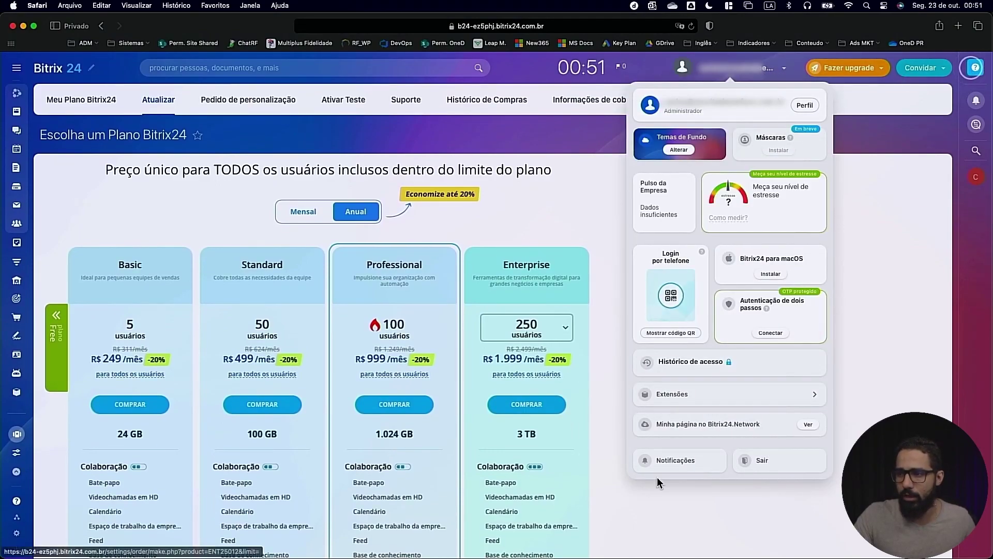
left_click(715, 422)
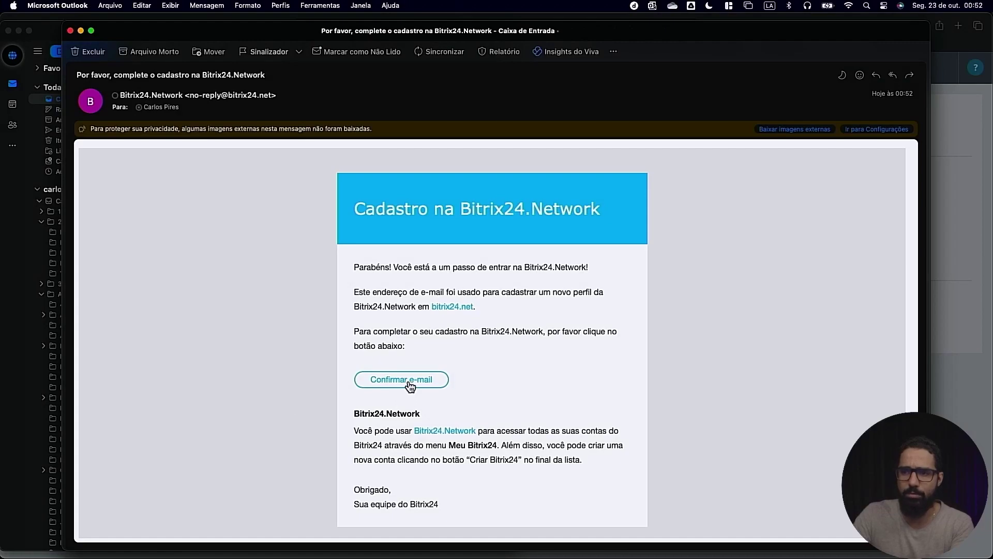
Confirm the account e-mail via Confirmar e-mail and begin CRIAR SENHA on the profile
left_click(408, 382)
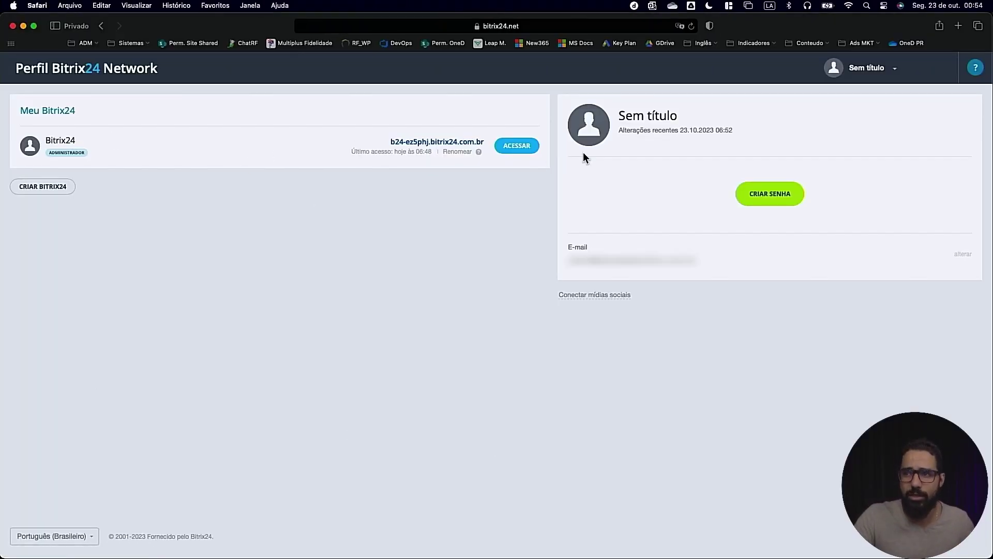
left_click(782, 195)
Save a new Bitrix24.Network profile password and return to the portal with ACESSAR
left_click(830, 196)
left_click(887, 283)
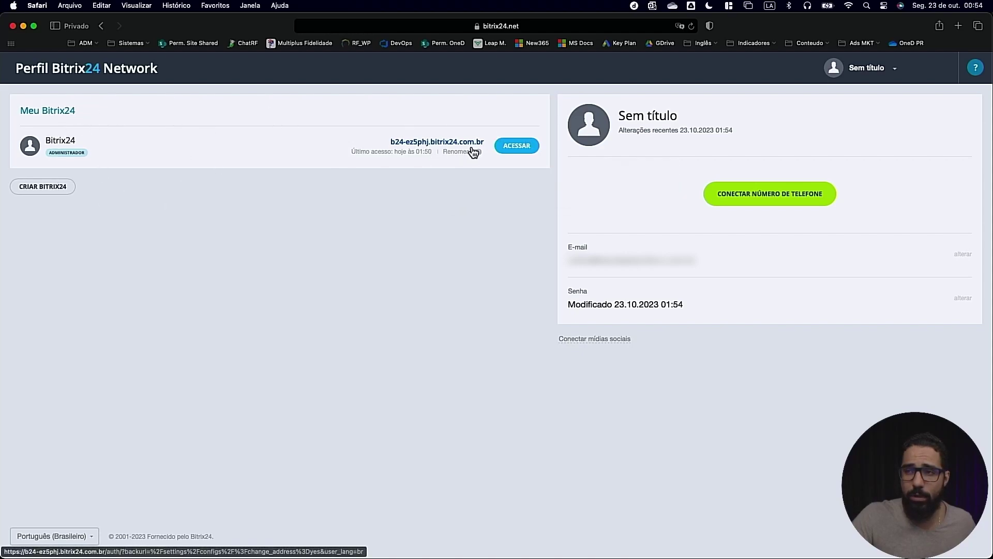
left_click(505, 148)
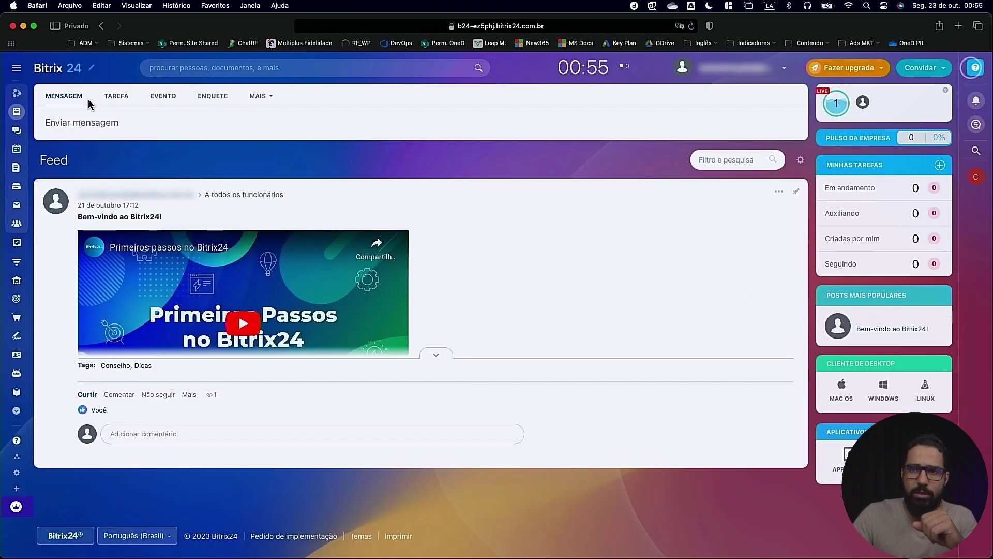
Rename the company to TesteVideo2023 and confirm the testevideo2023.bitrix24.com.br address change
left_click(93, 70)
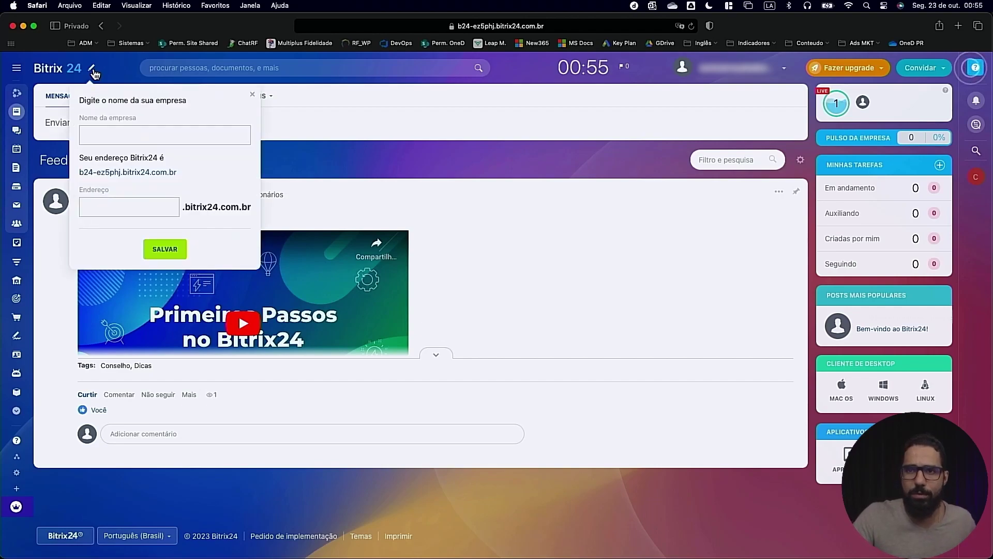
left_click(94, 143)
type("TesteVideo2023")
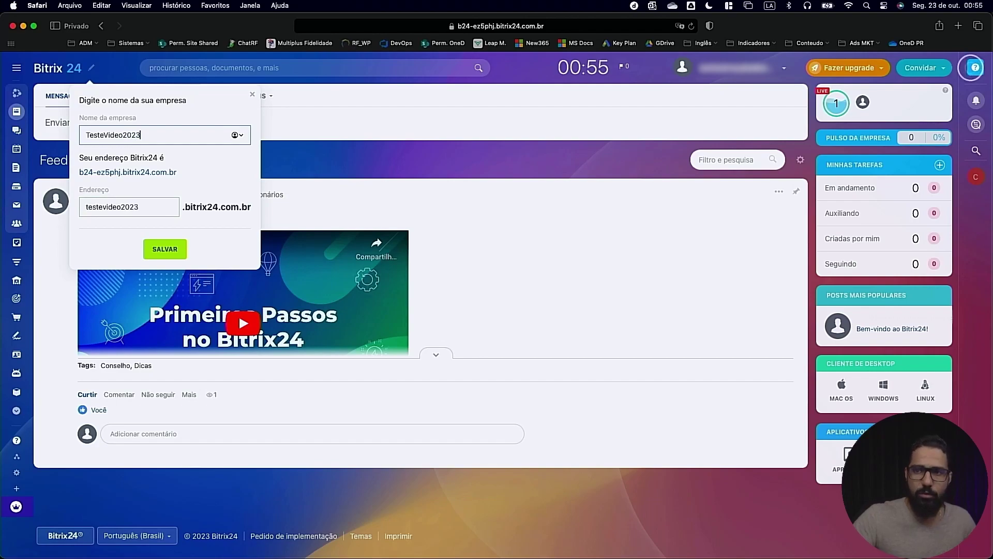
left_click(165, 249)
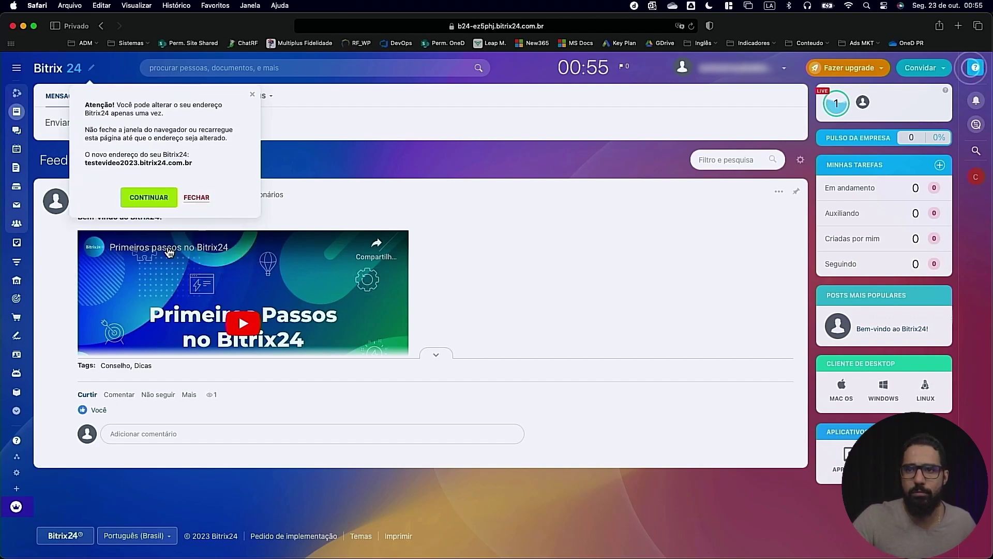
left_click(145, 198)
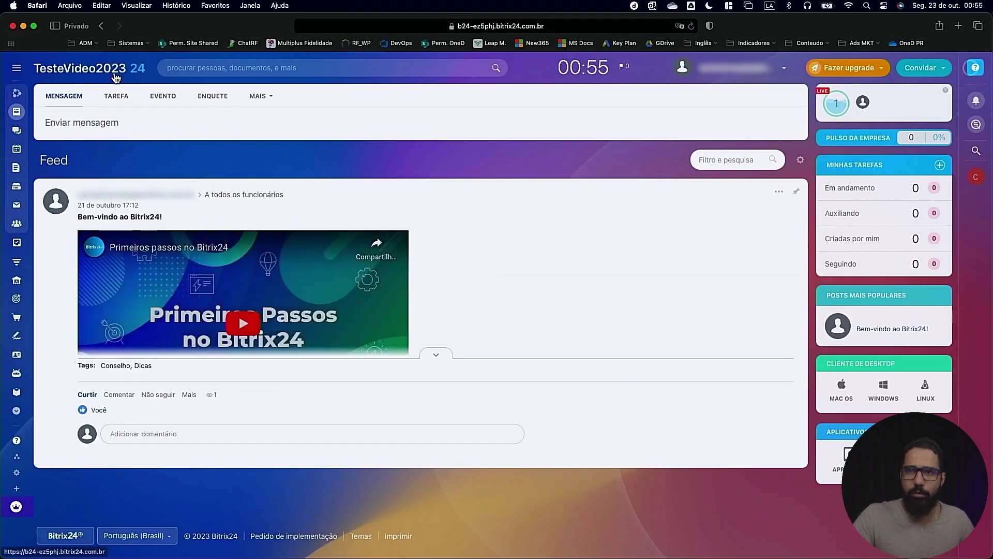
Create a second Bitrix24 portal from the Bitrix24.Network profile and go into it
left_click(784, 68)
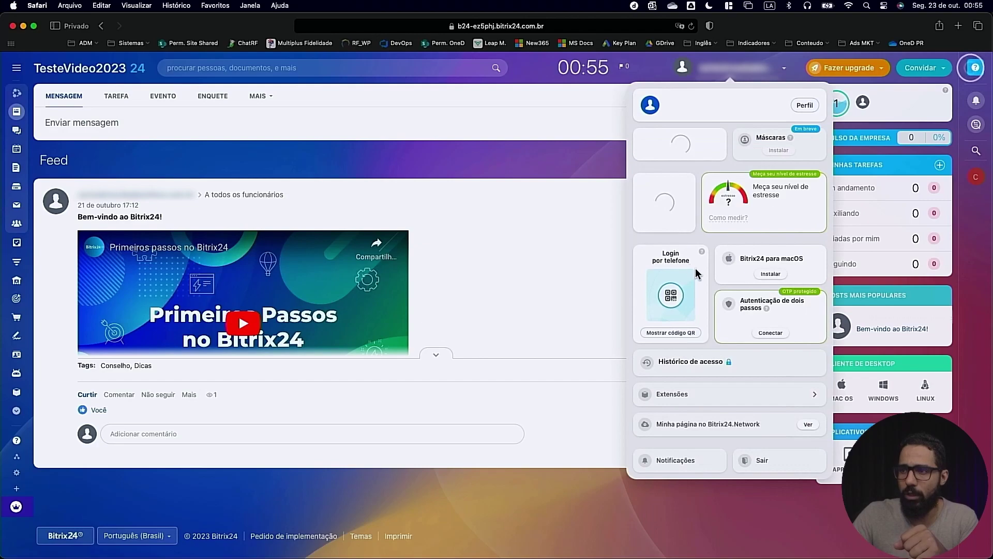
left_click(706, 425)
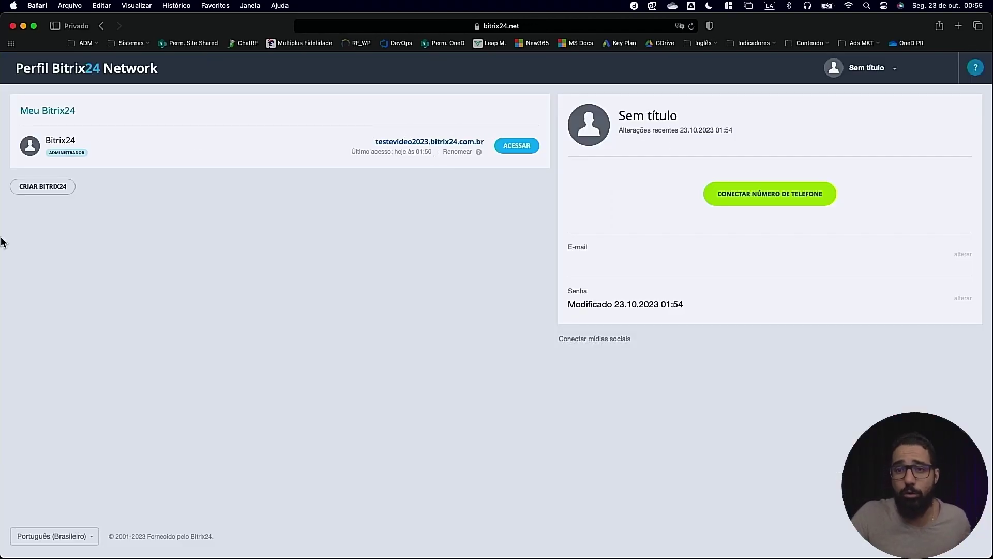
left_click(37, 185)
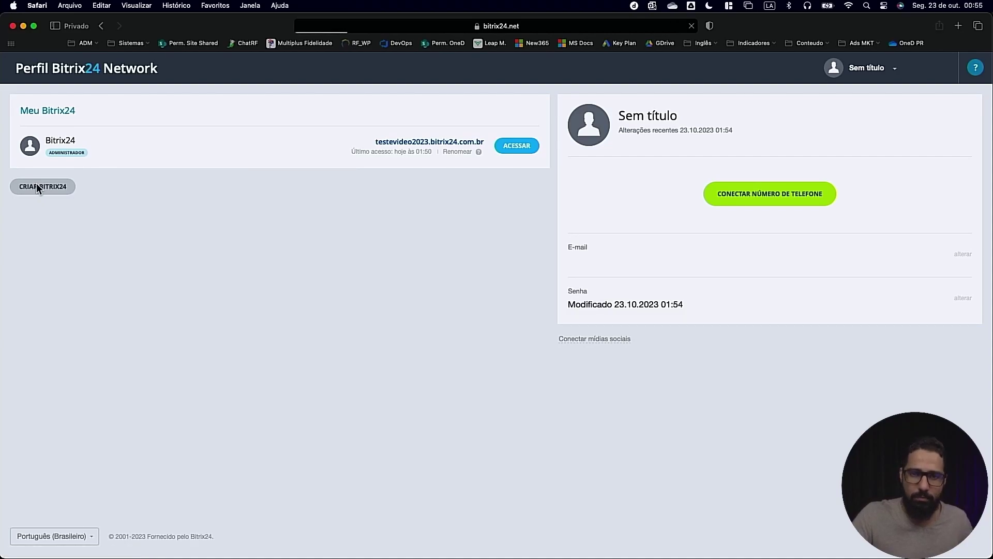
left_click(640, 388)
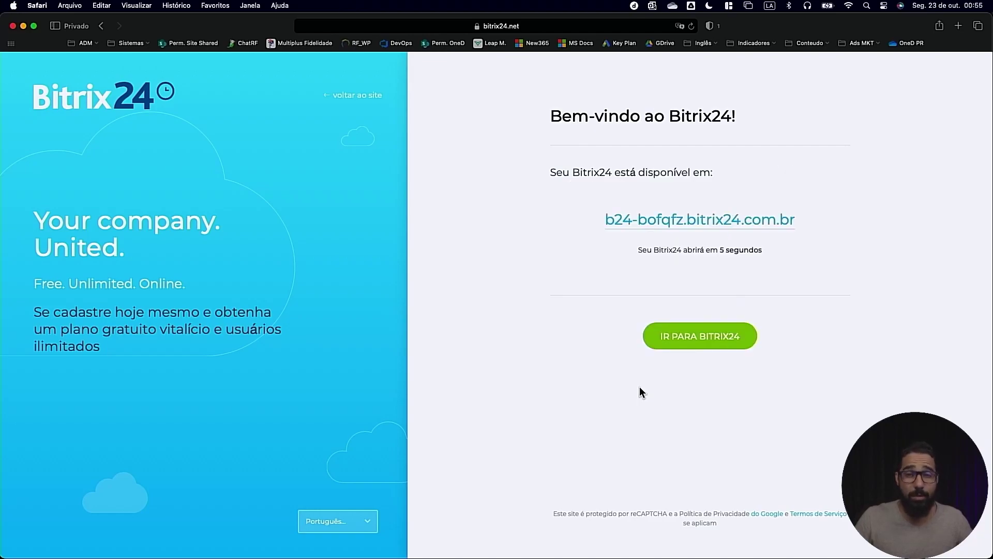
left_click(697, 337)
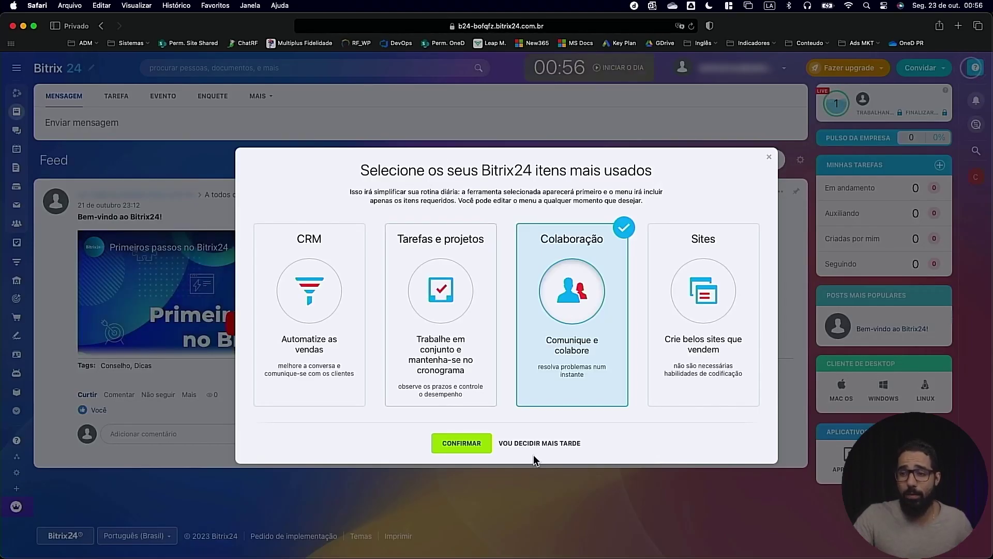
Skip the most-used tools dialog and rename the new portal's company to TesteVideoC2
left_click(548, 439)
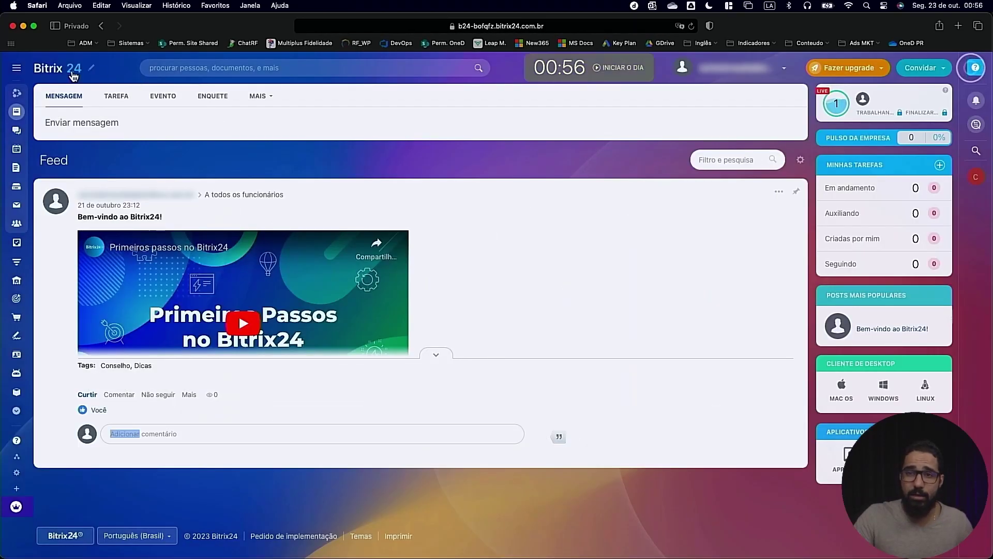
left_click(17, 68)
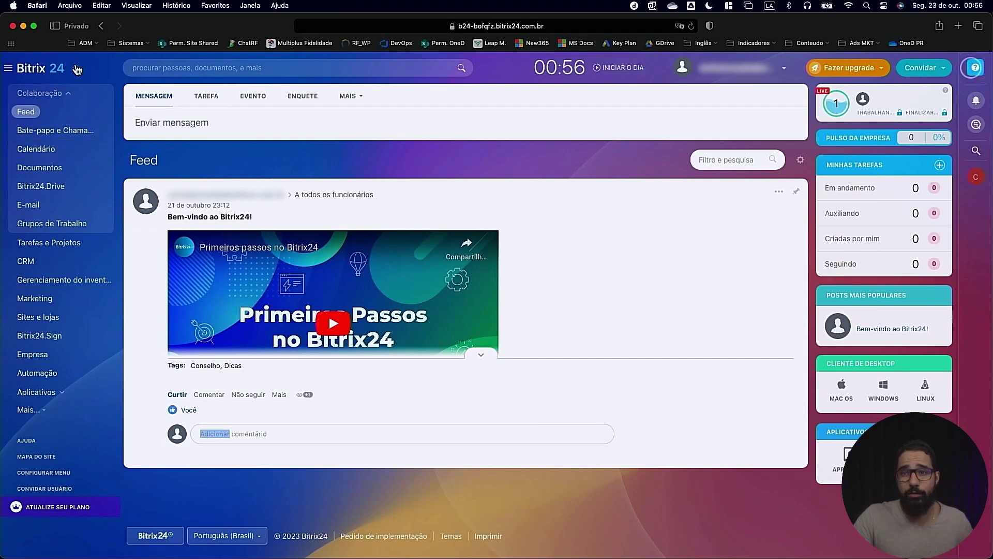
left_click(75, 68)
type("TesteVideoC2")
left_click(148, 251)
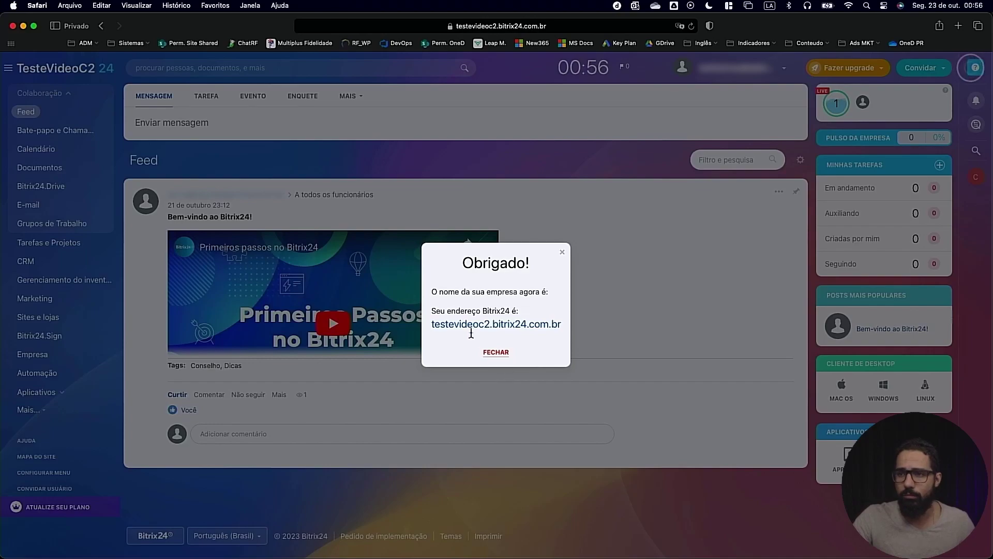
left_click(498, 353)
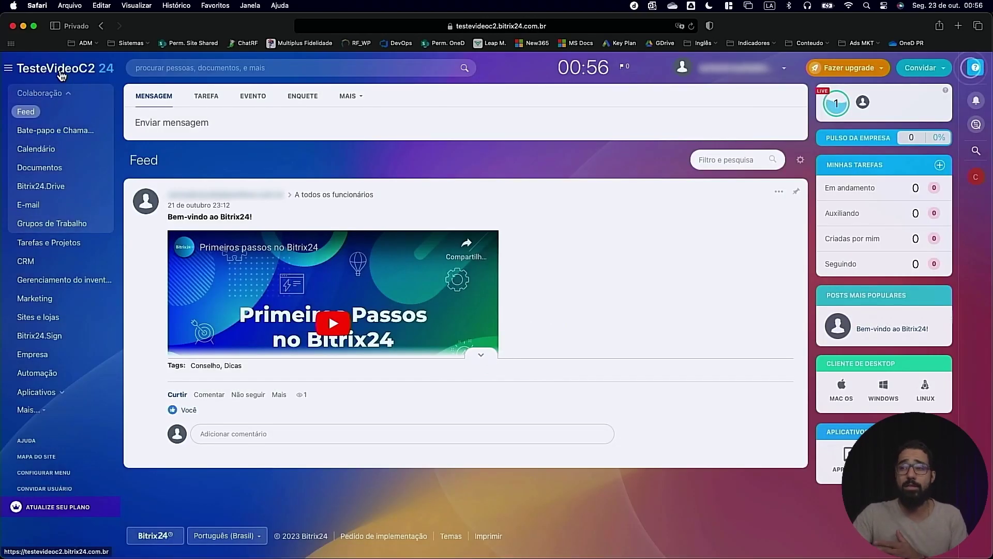
Open Escolha um Plano Bitrix24 and scroll through the Basic, Standard, Professional and Enterprise cards
left_click(852, 65)
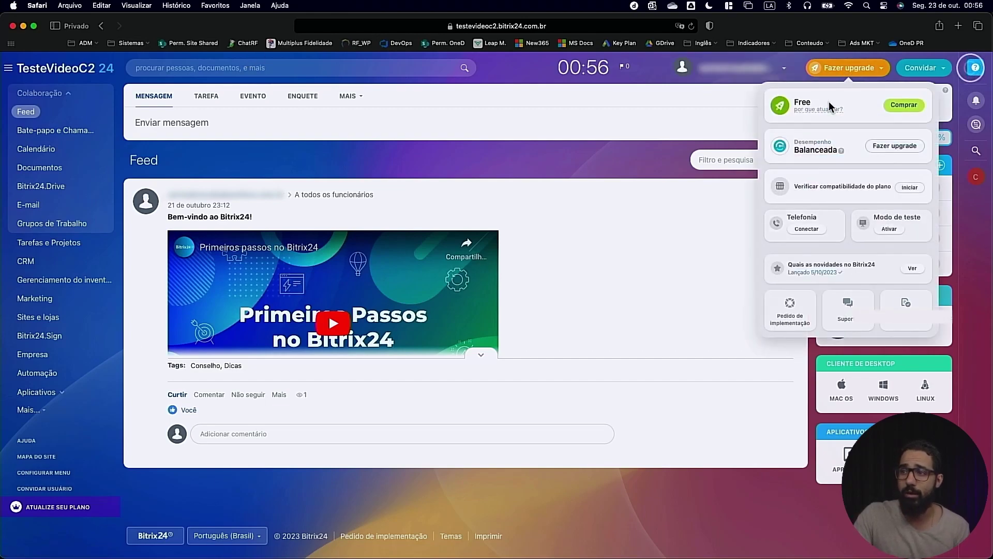
left_click(907, 104)
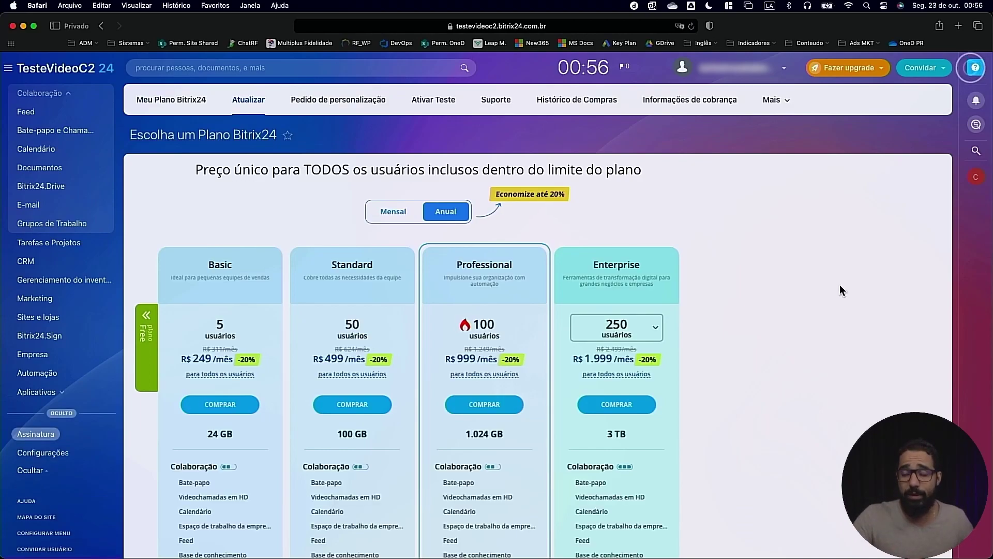
scroll(839, 285, "down", 10)
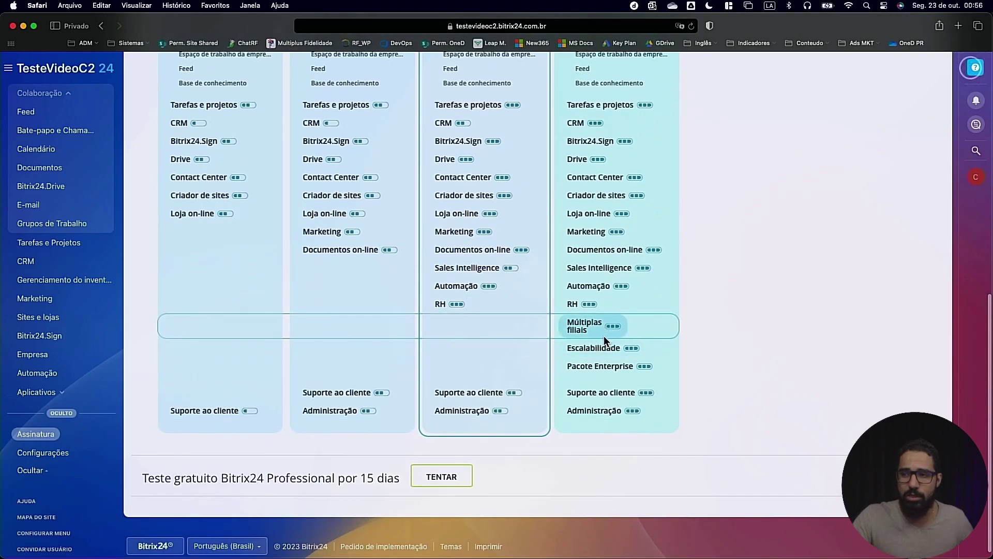
scroll(595, 324, "up", 6)
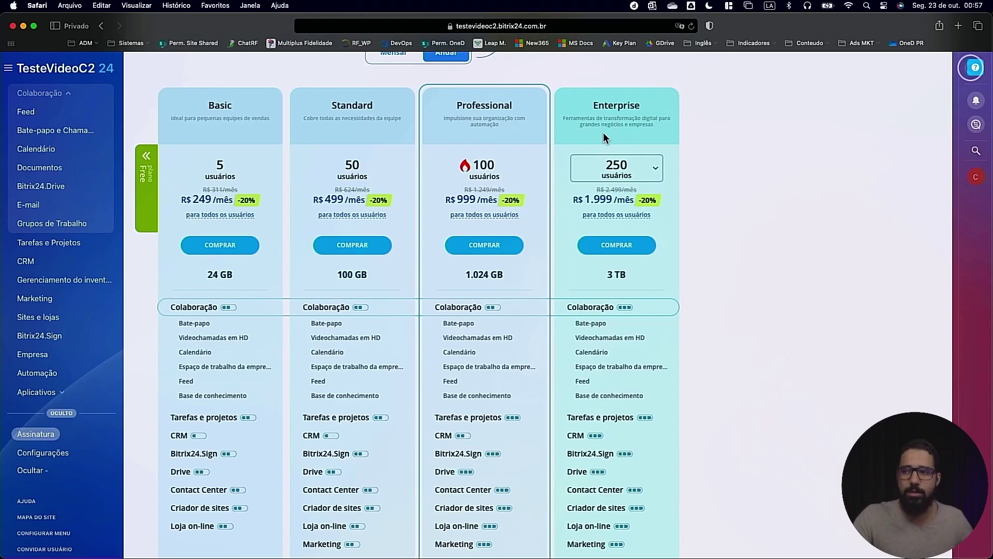
scroll(465, 274, "down", 6)
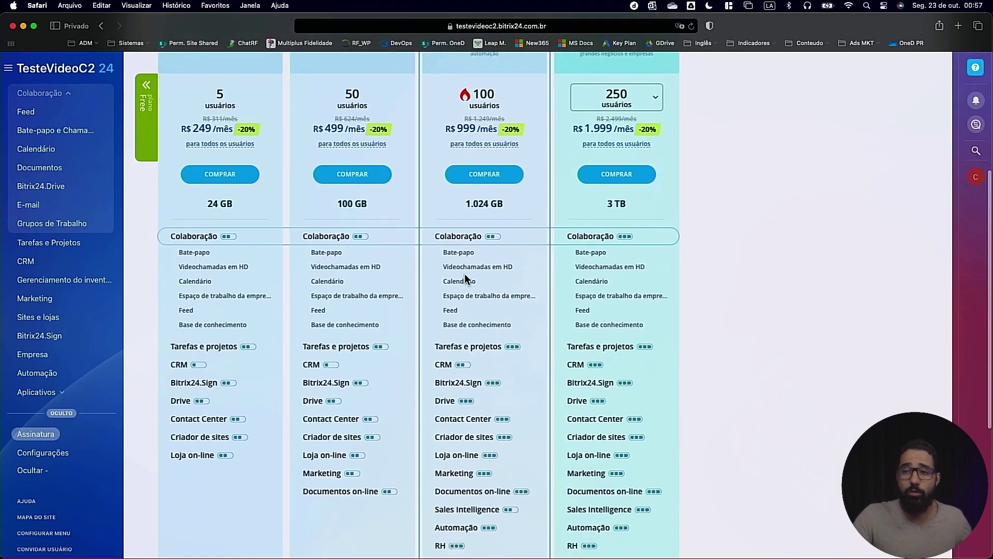
scroll(464, 274, "up", 7)
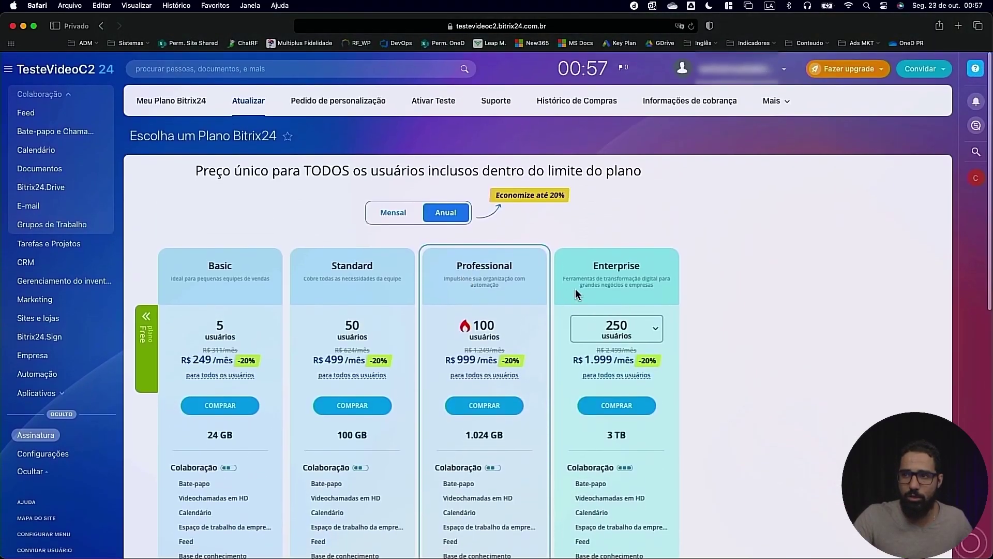
scroll(571, 293, "down", 7)
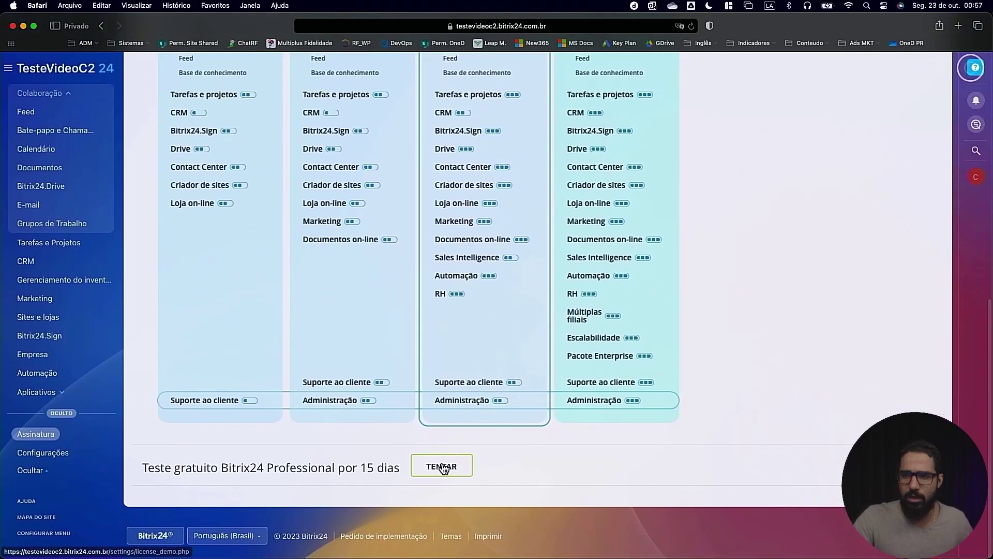
Activate the 15-day Professional trial from the TENTAR trial page
left_click(443, 466)
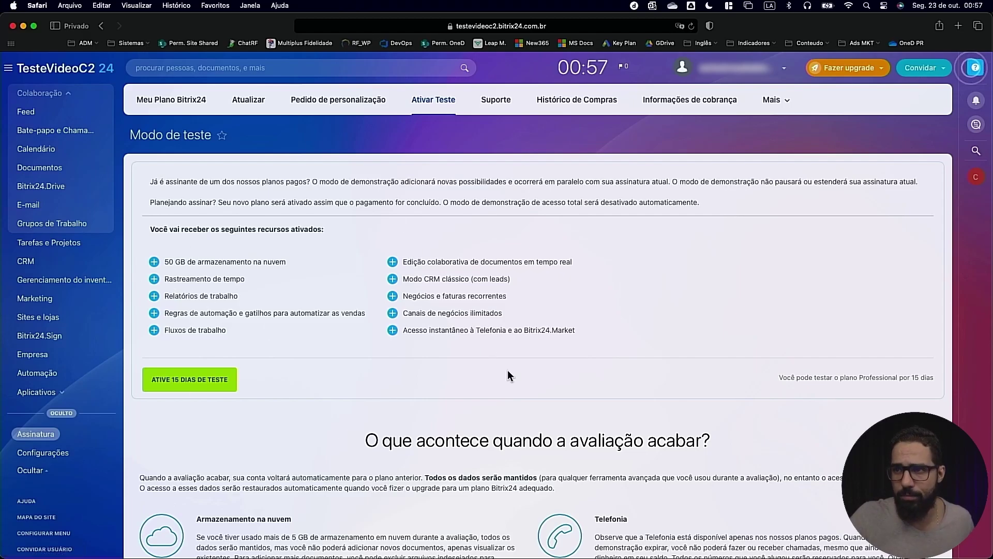
scroll(489, 320, "down", 7)
scroll(478, 454, "up", 7)
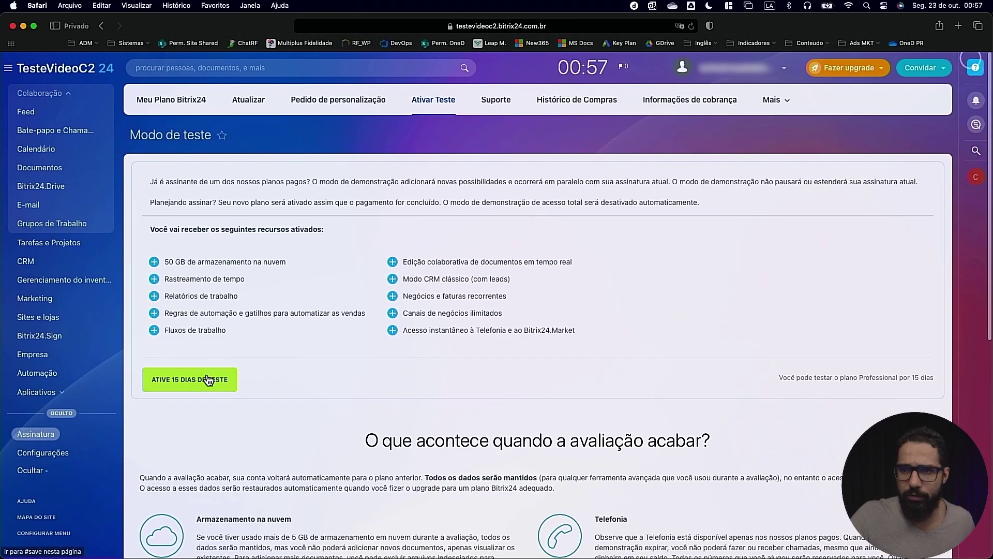
left_click(207, 379)
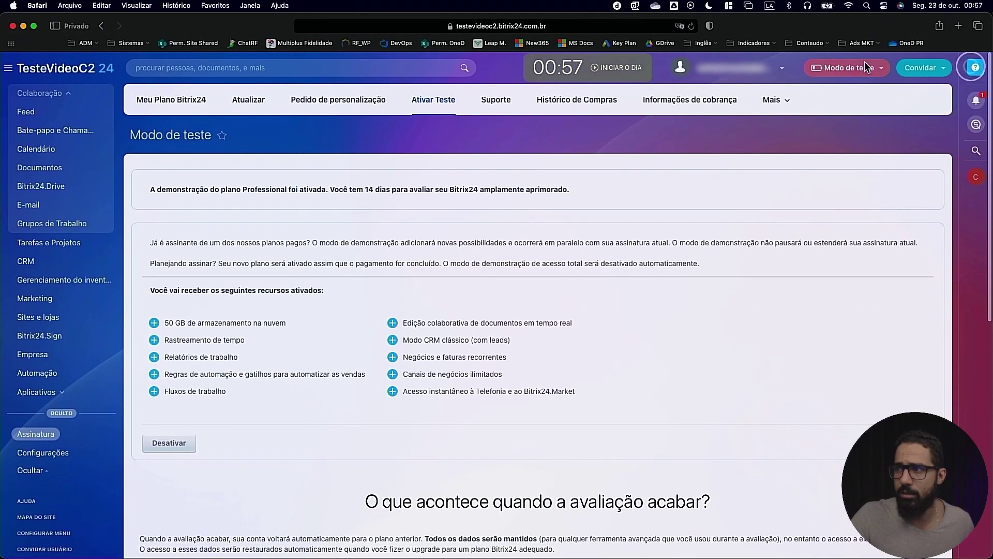
Check the Modo de teste plan status, then return to the Feed
left_click(864, 62)
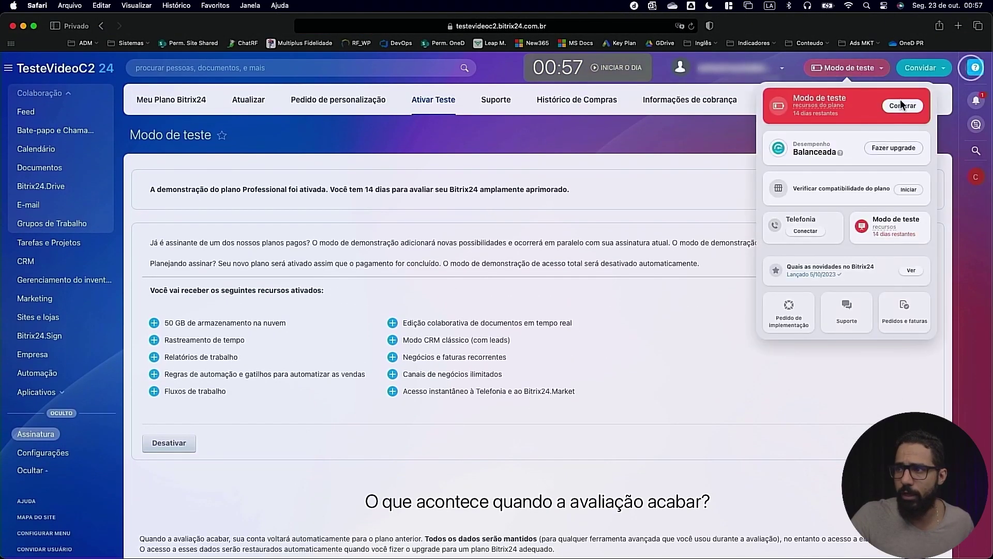
left_click(835, 61)
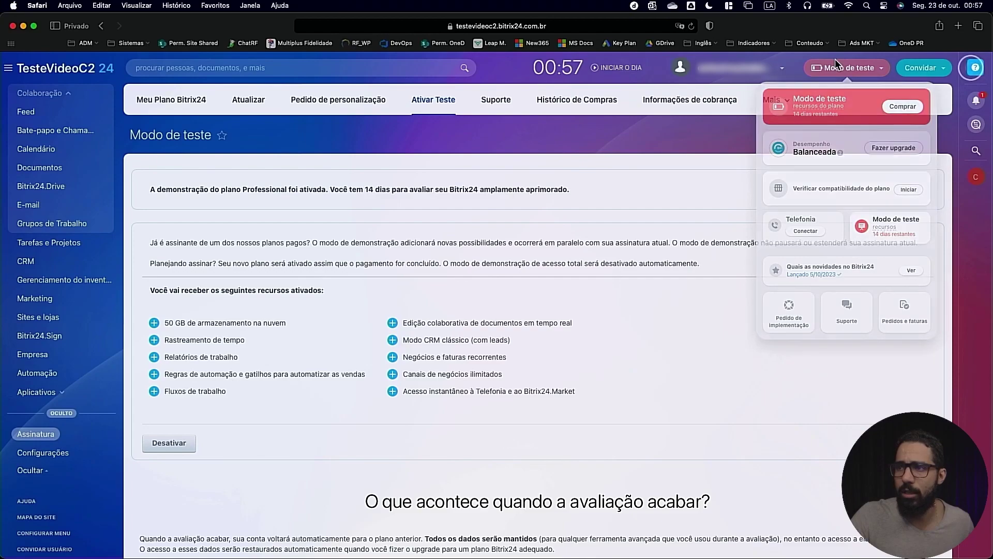
left_click(60, 71)
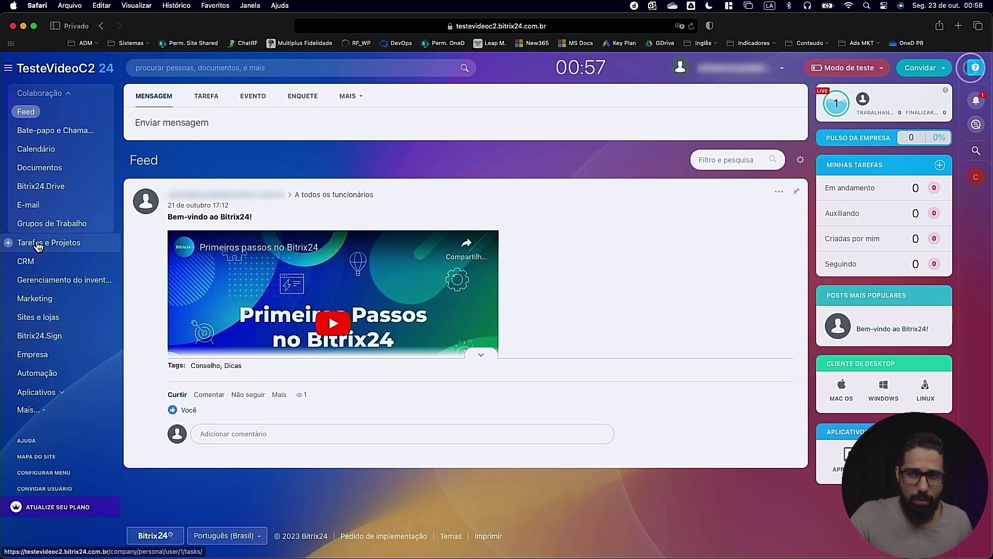
left_click(48, 206)
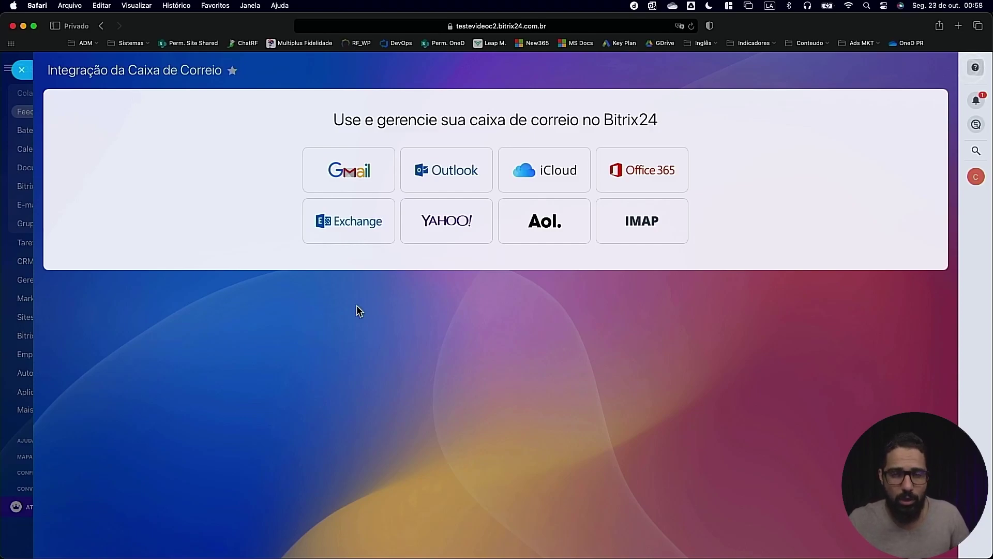
left_click(31, 103)
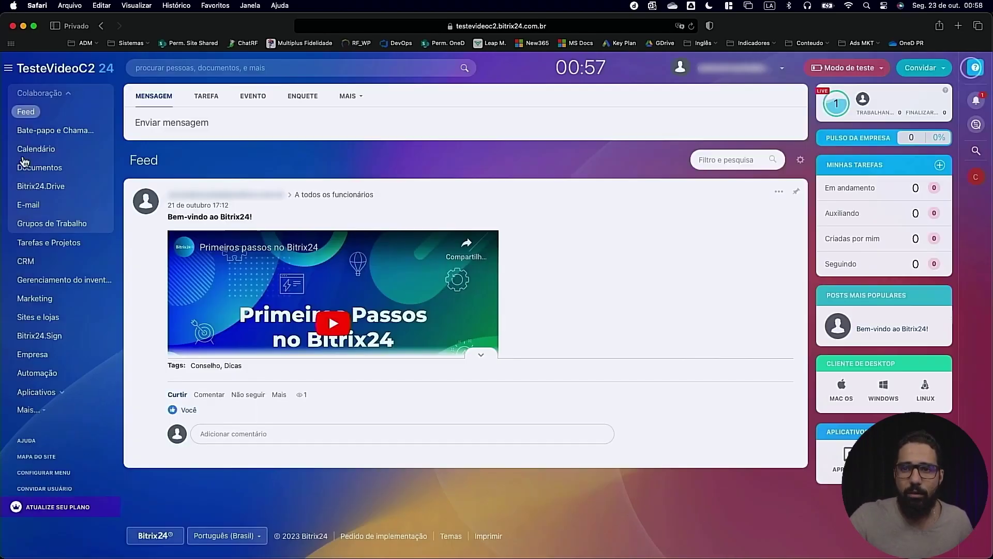
left_click(48, 262)
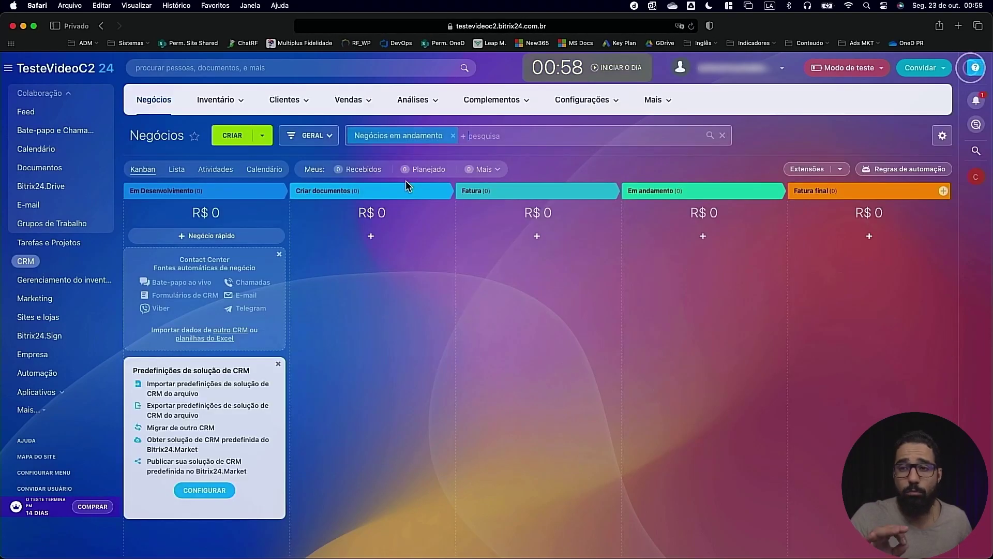
left_click(322, 133)
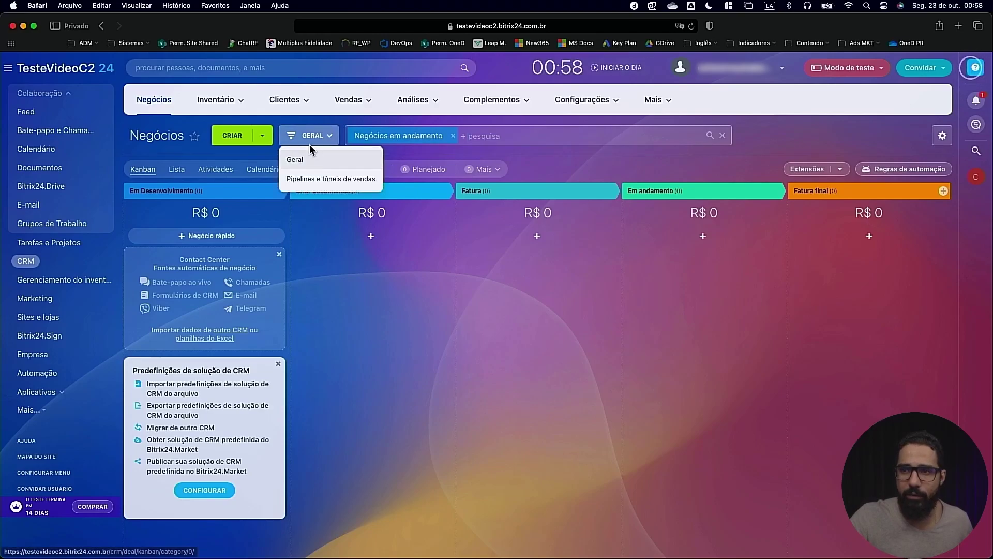
left_click(312, 179)
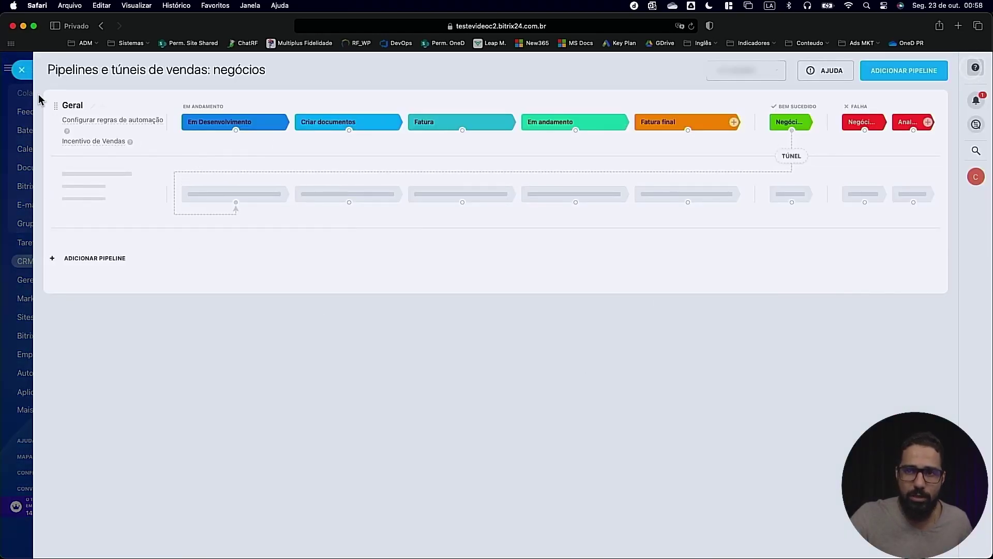
left_click(22, 70)
left_click(23, 72)
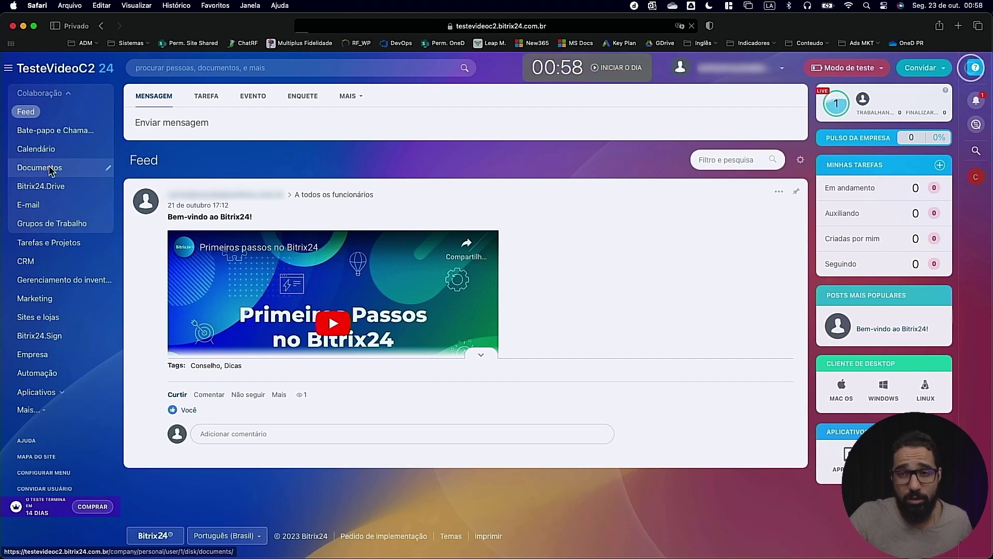
Browse Documents and Bitrix24.Drive's ADICIONAR menu, then open Gerenciamento do inventário without activating it
left_click(43, 167)
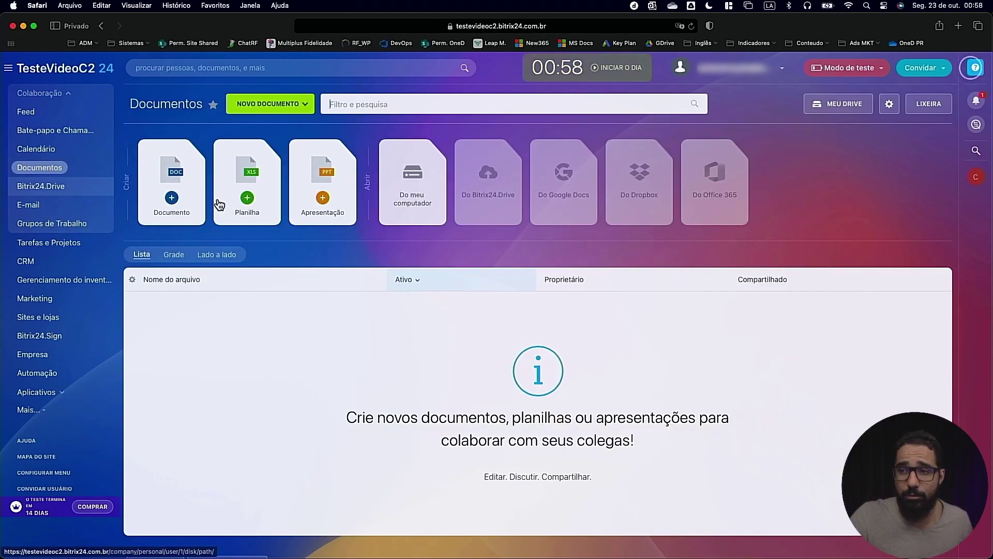
left_click(72, 185)
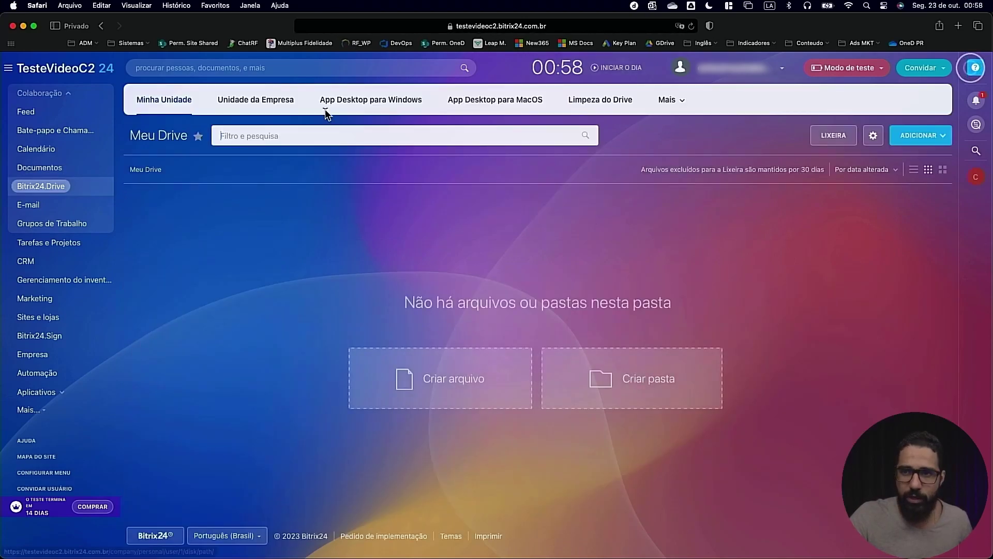
left_click(934, 137)
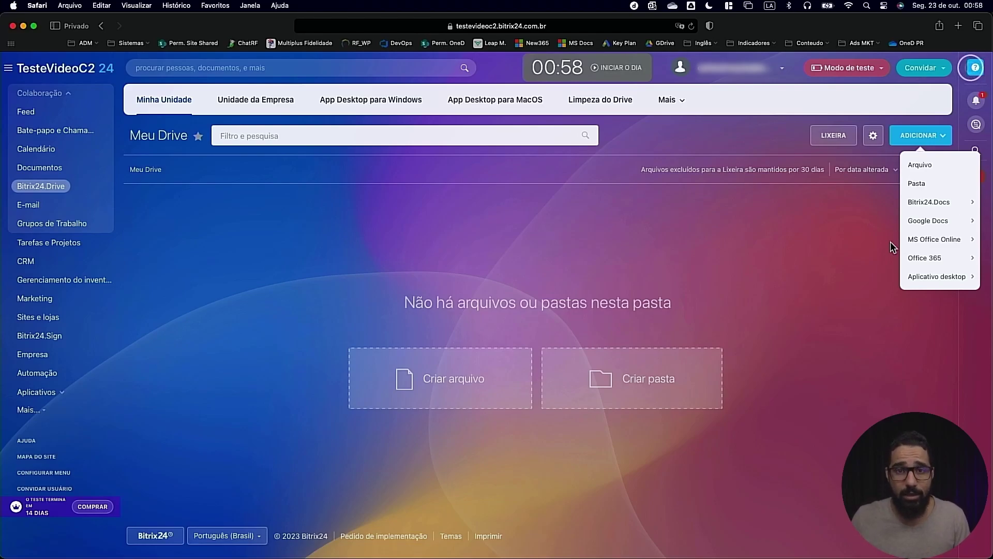
left_click(64, 279)
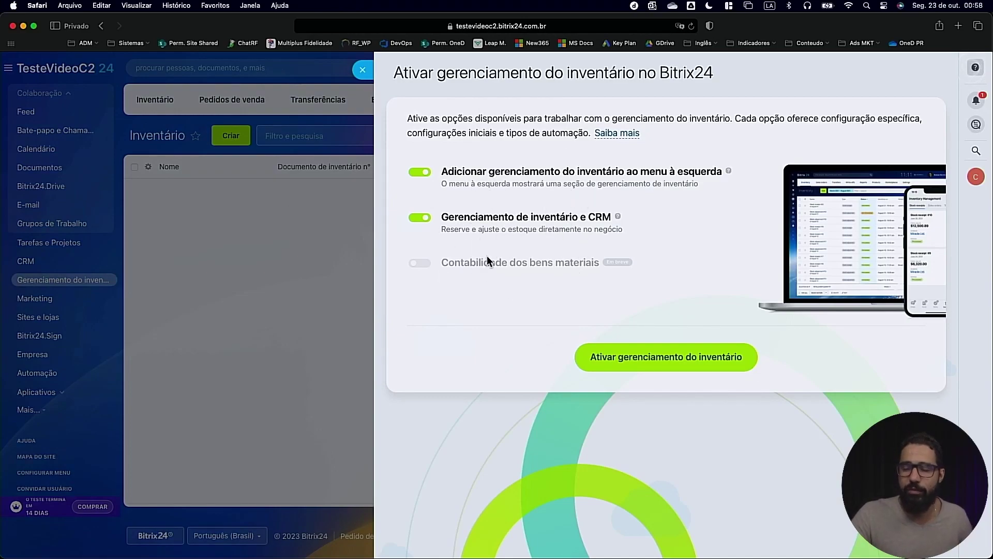
left_click(362, 69)
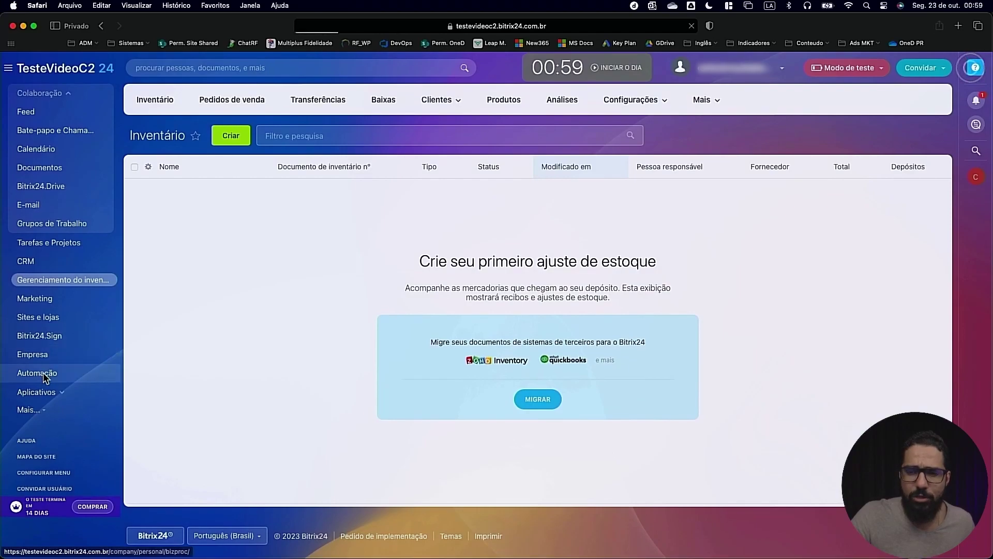
Look through Automação's Fluxos de trabalho no Feed and a new workflow form, then open Empresa
left_click(42, 372)
left_click(439, 99)
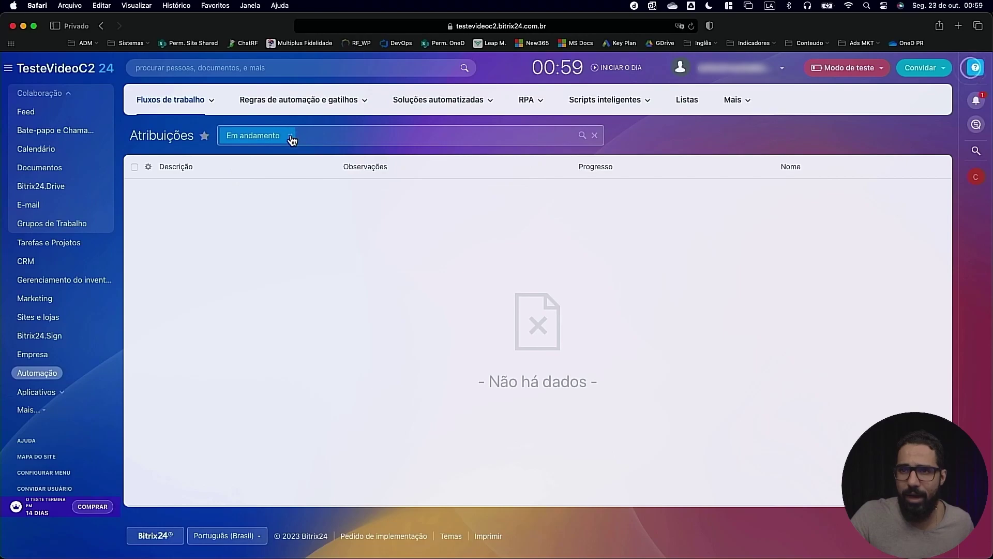
left_click(174, 100)
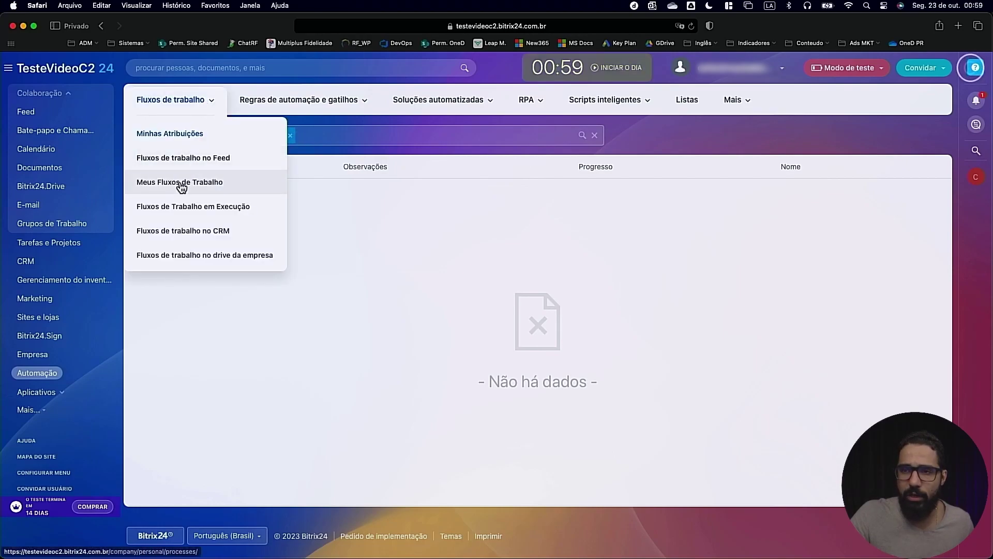
left_click(190, 161)
left_click(787, 141)
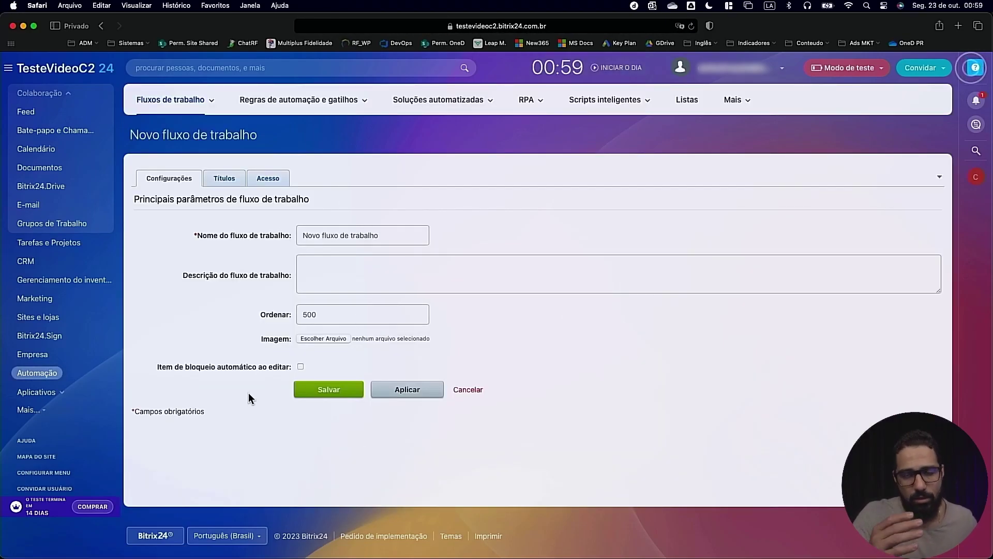
left_click(61, 393)
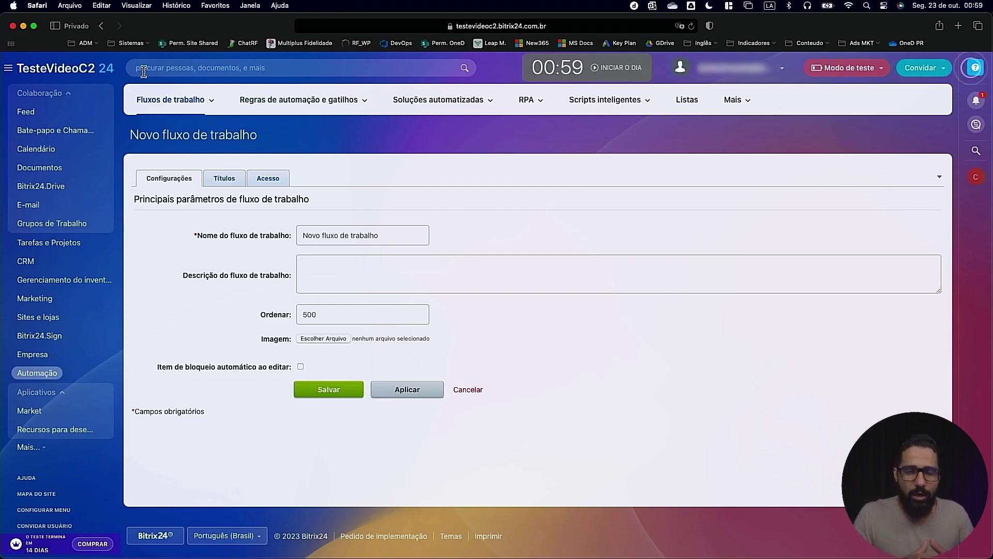
left_click(36, 354)
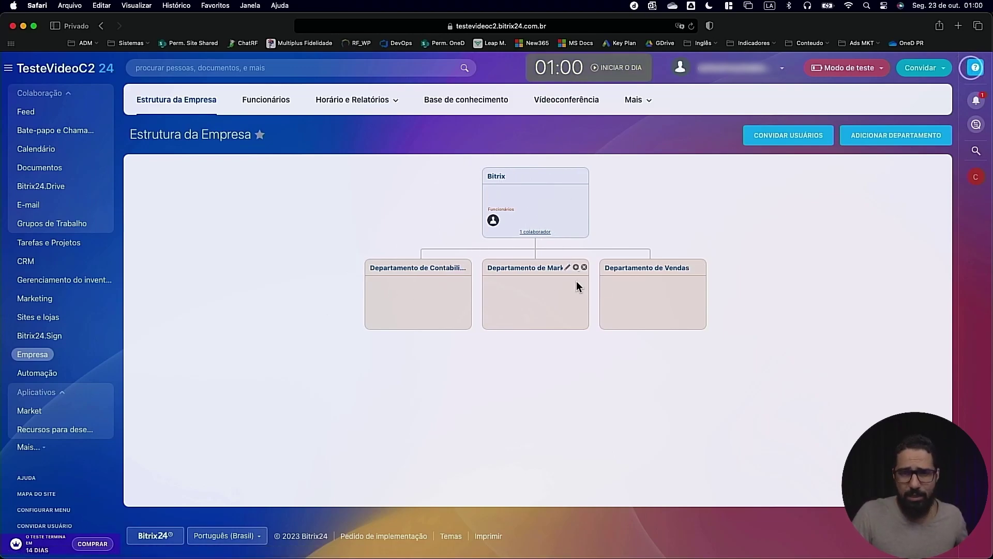
Create department 'teste' under Contabilidade with subdepartment 'teste sub', then open its page
left_click(458, 268)
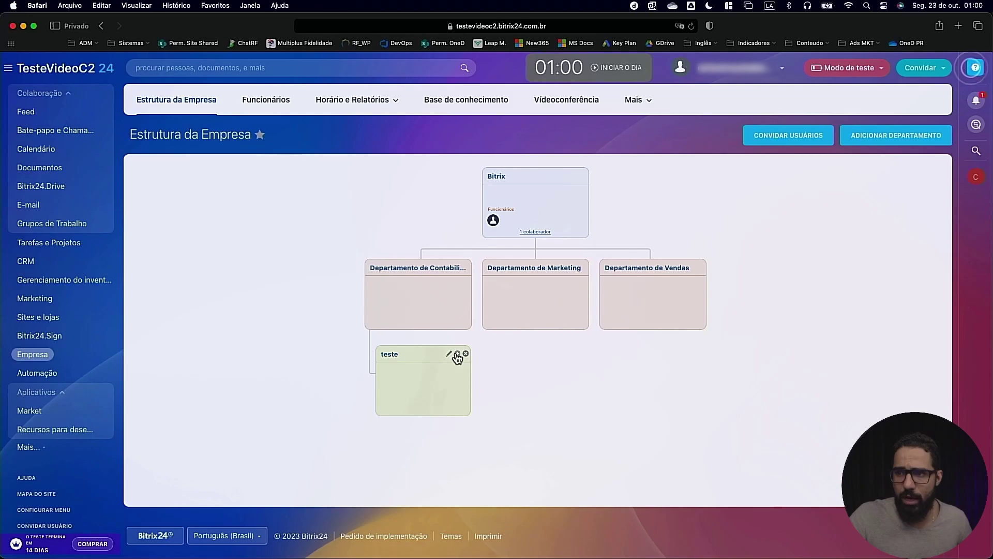
left_click(456, 357)
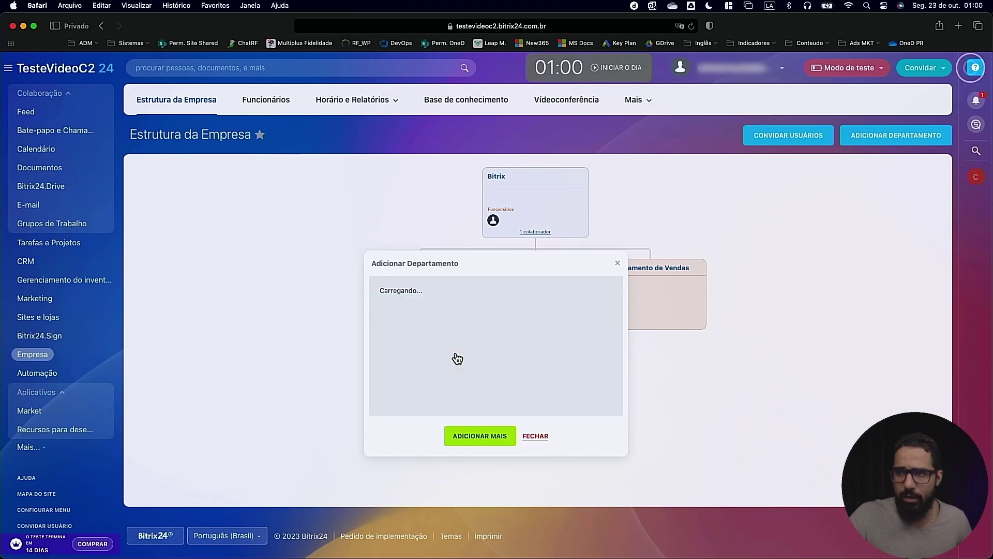
left_click(440, 310)
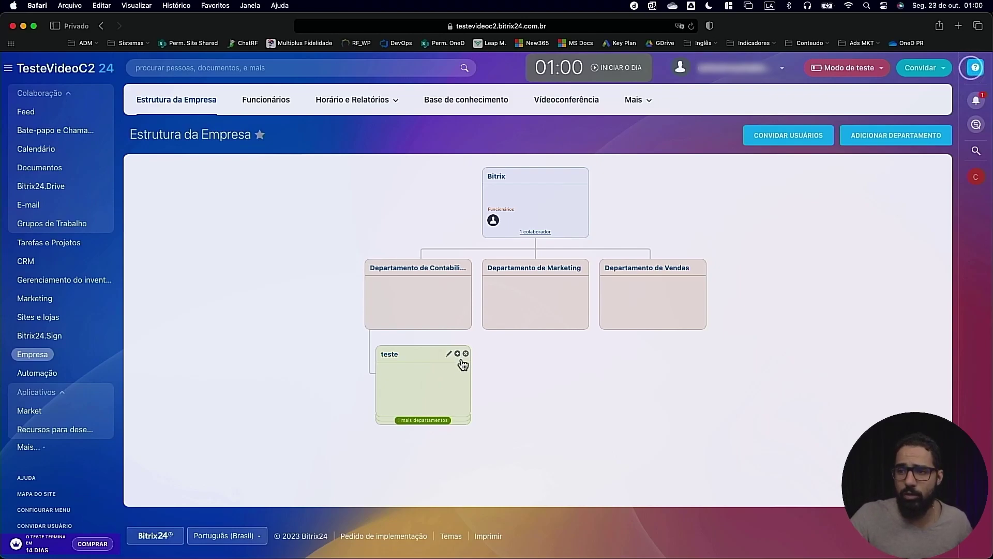
left_click(390, 355)
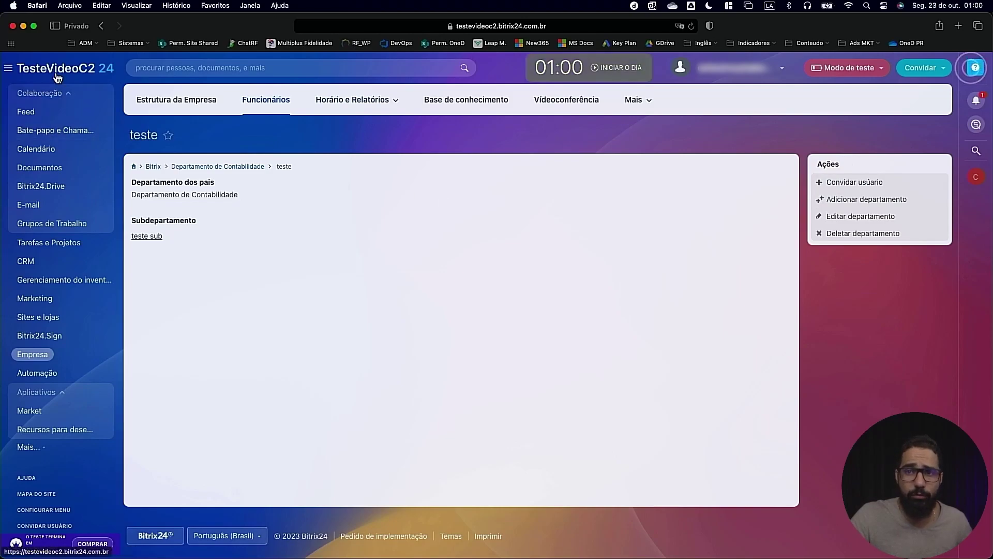
Review the department, bulk, e-mail/phone, link and new-user invite options in Convite, then close it
left_click(858, 187)
left_click(929, 62)
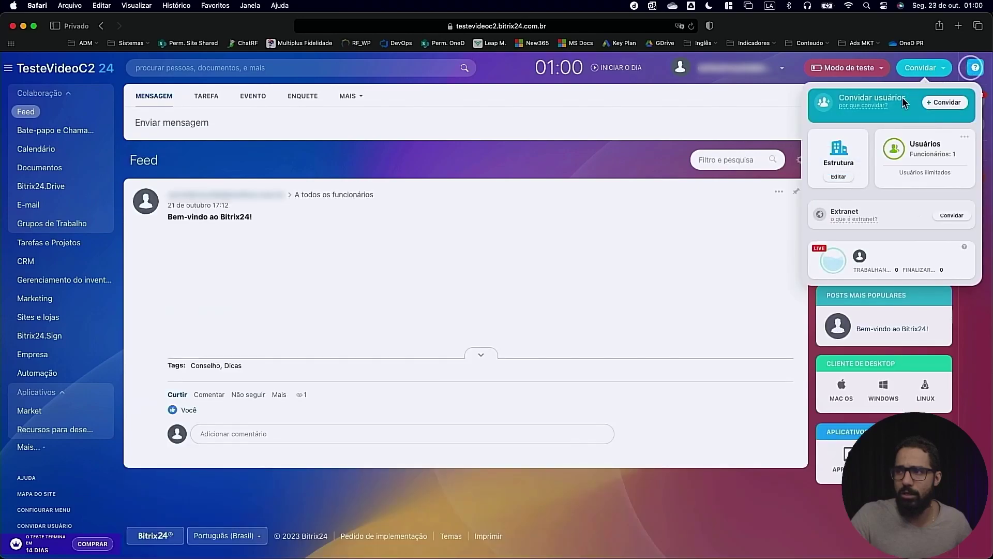
left_click(953, 103)
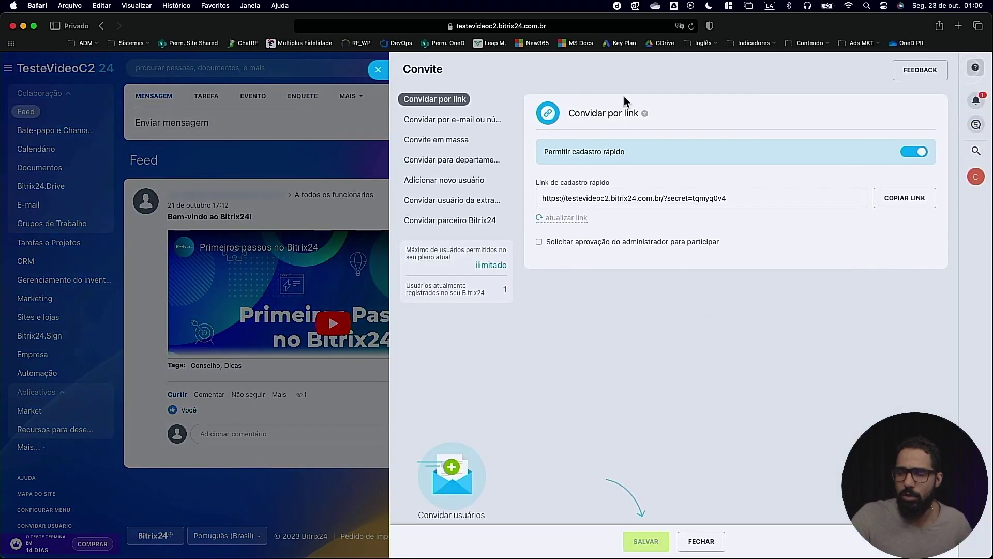
left_click(437, 157)
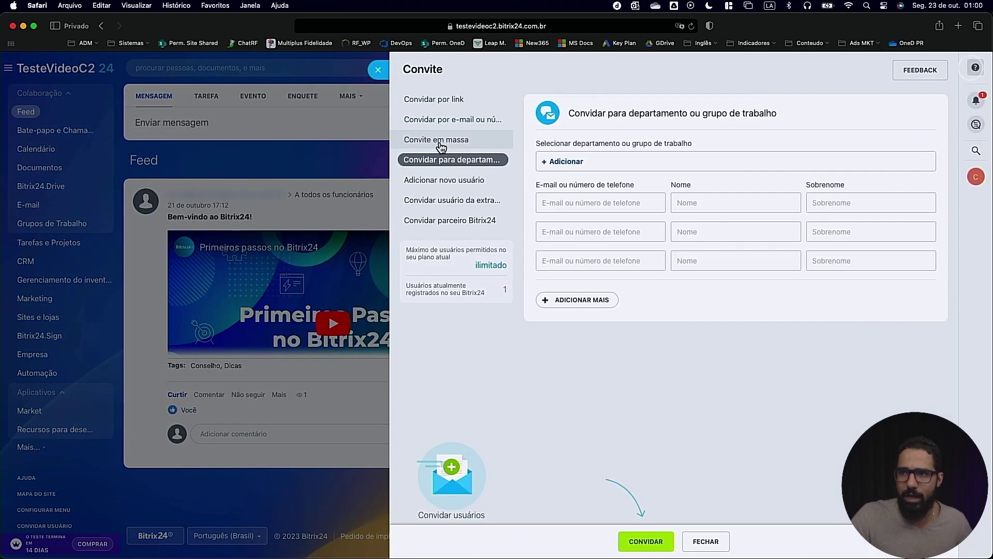
left_click(437, 141)
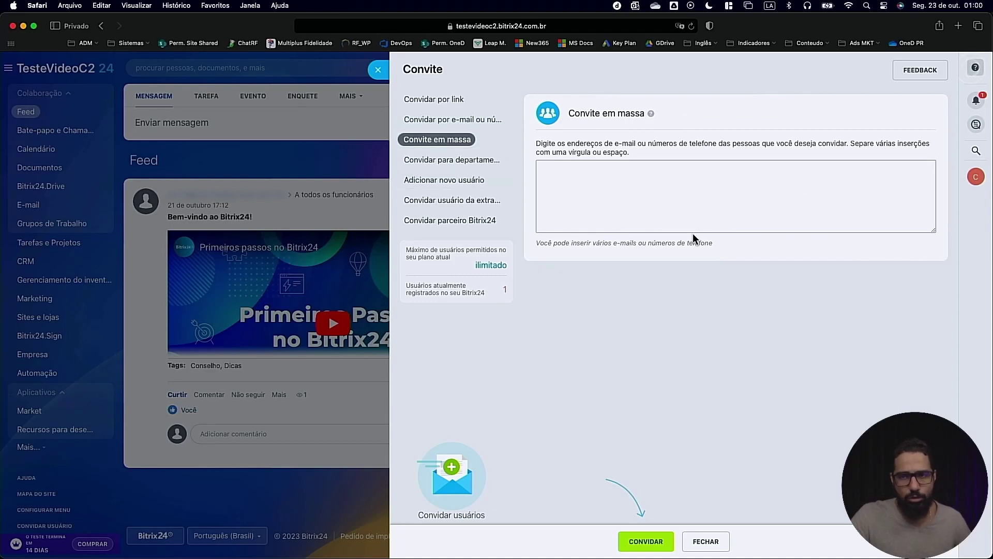
left_click(468, 120)
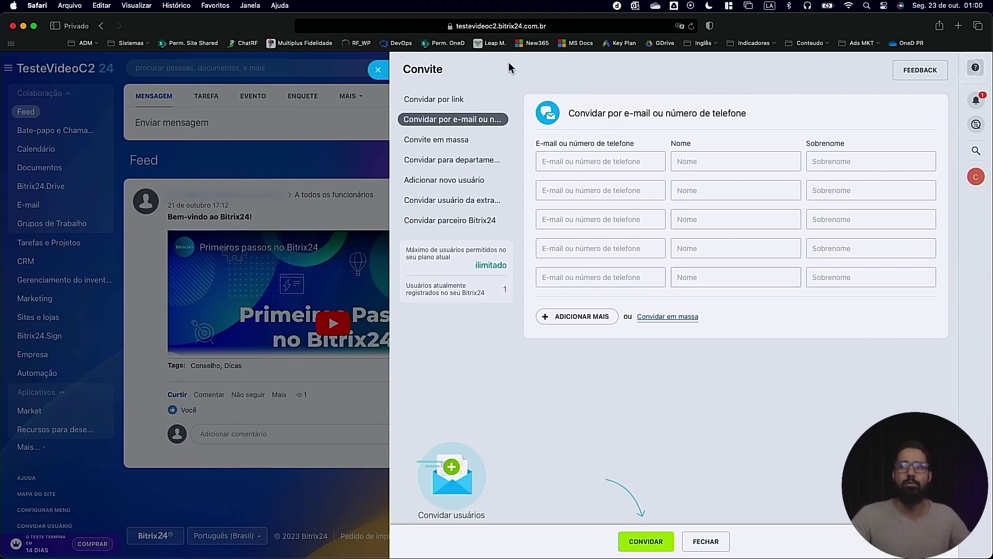
left_click(453, 100)
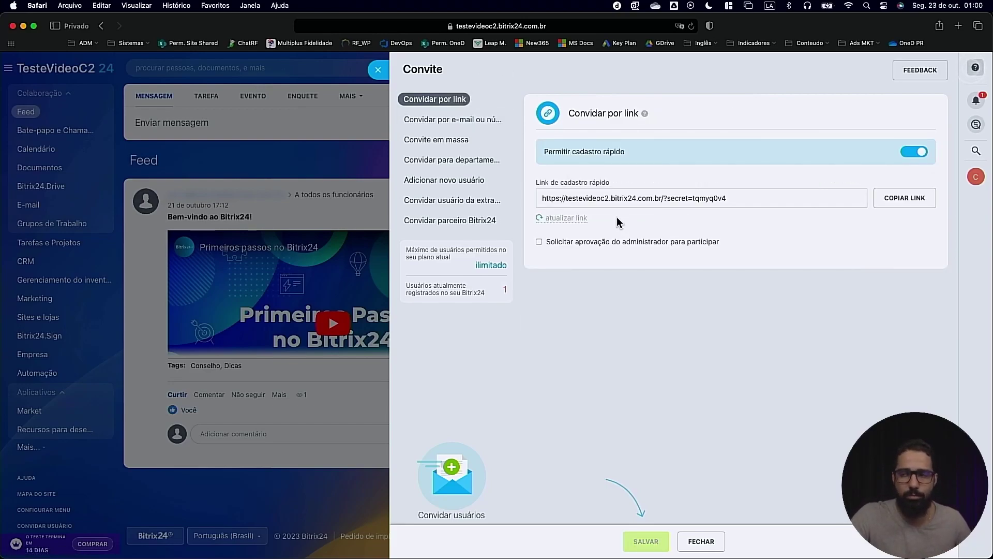
left_click(477, 180)
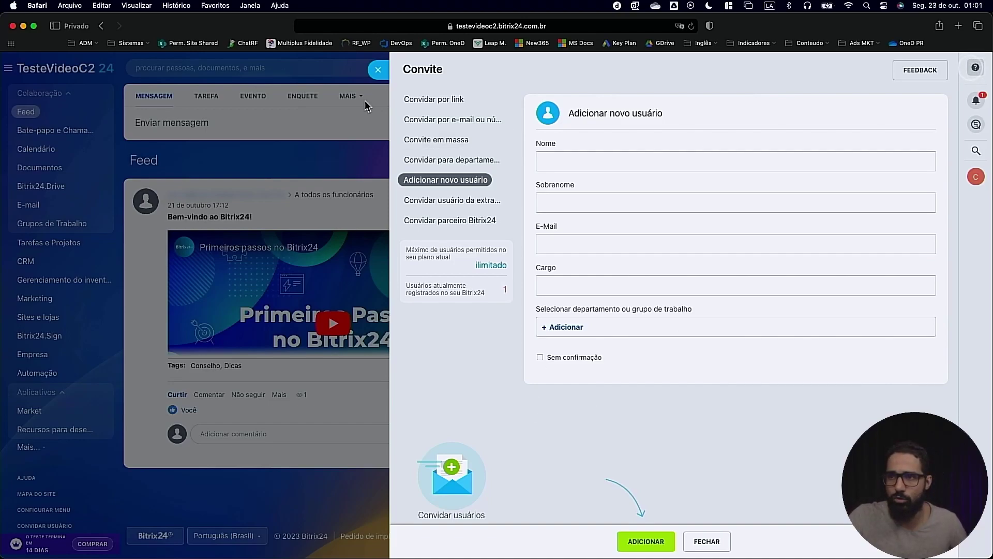
left_click(378, 70)
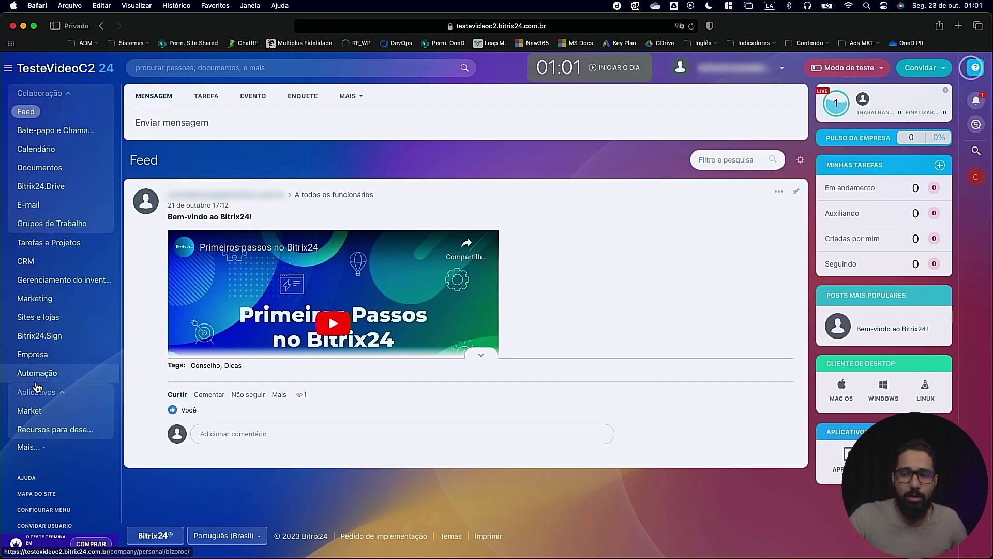
Go from the Empresa structure chart to the Marketing section
left_click(46, 355)
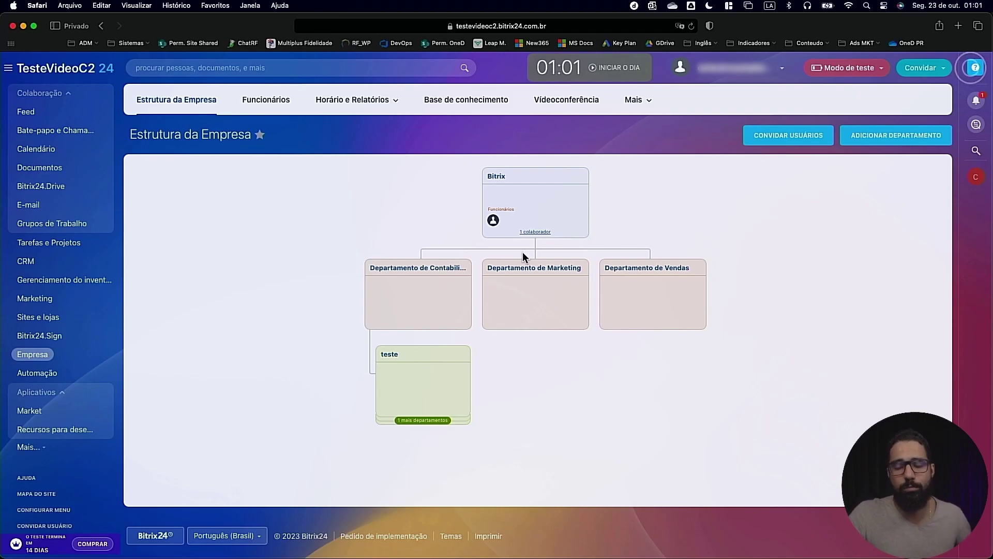
left_click(39, 297)
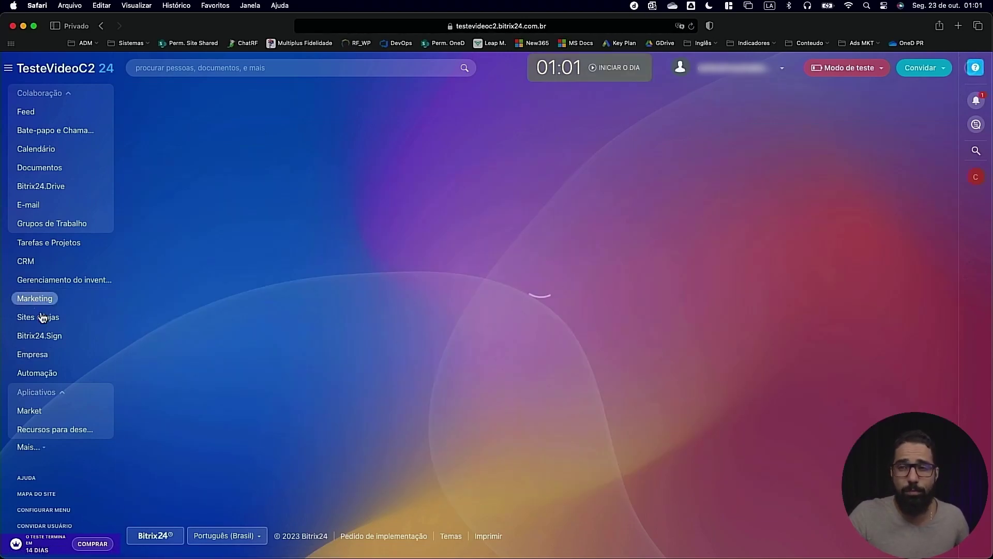